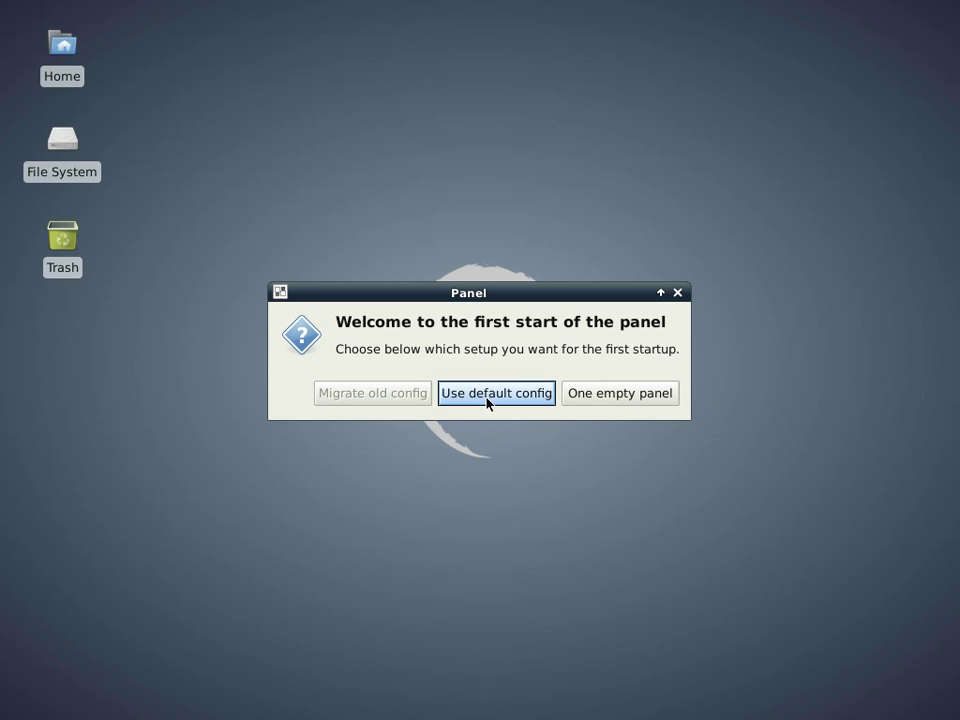
# Step: Set up the panel with the default configuration and open a maximized terminal window
pyautogui.click(489, 398)
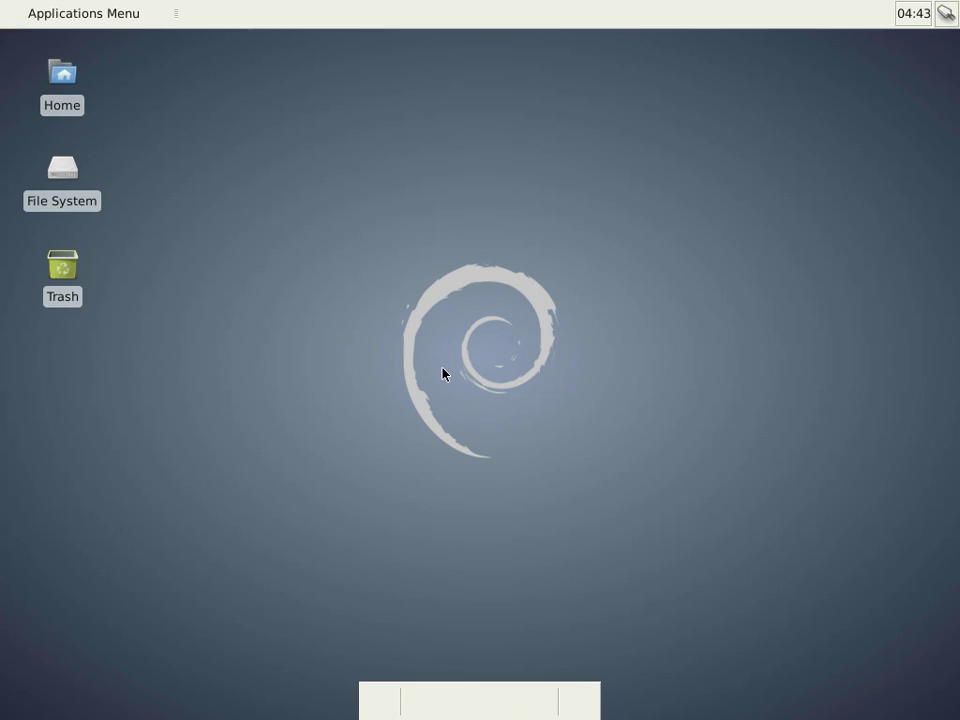
pyautogui.click(42, 12)
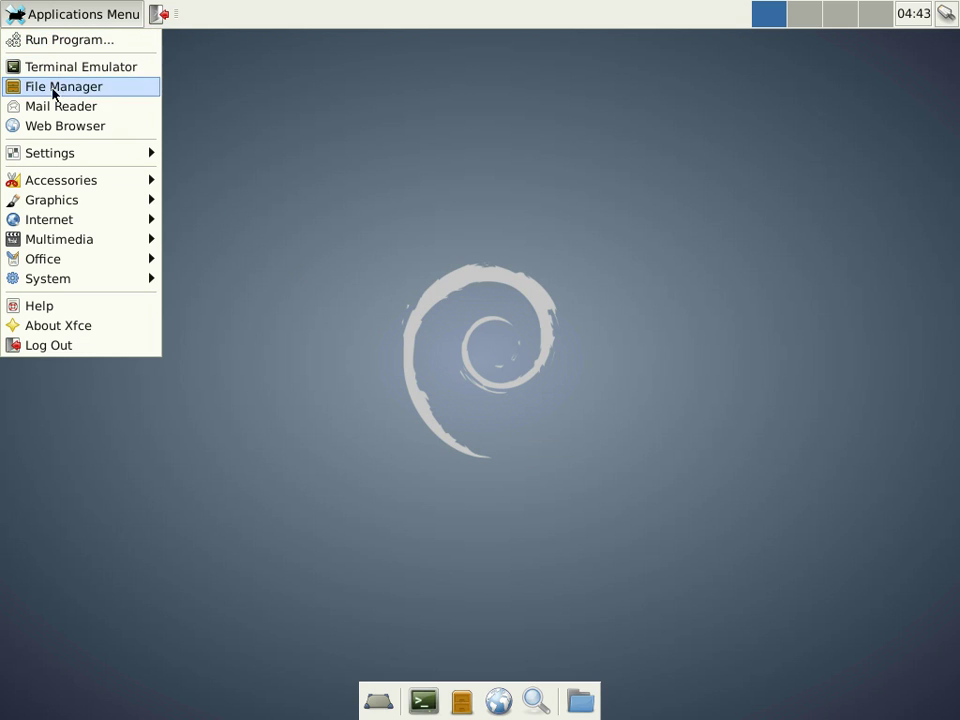
pyautogui.moveTo(63, 157)
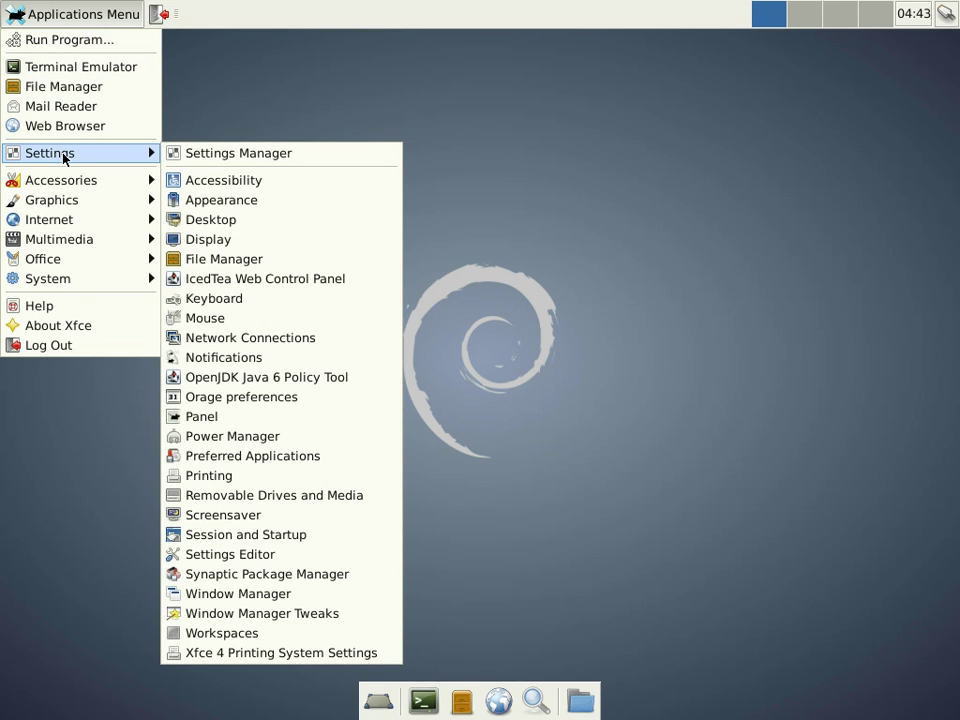
pyautogui.click(58, 68)
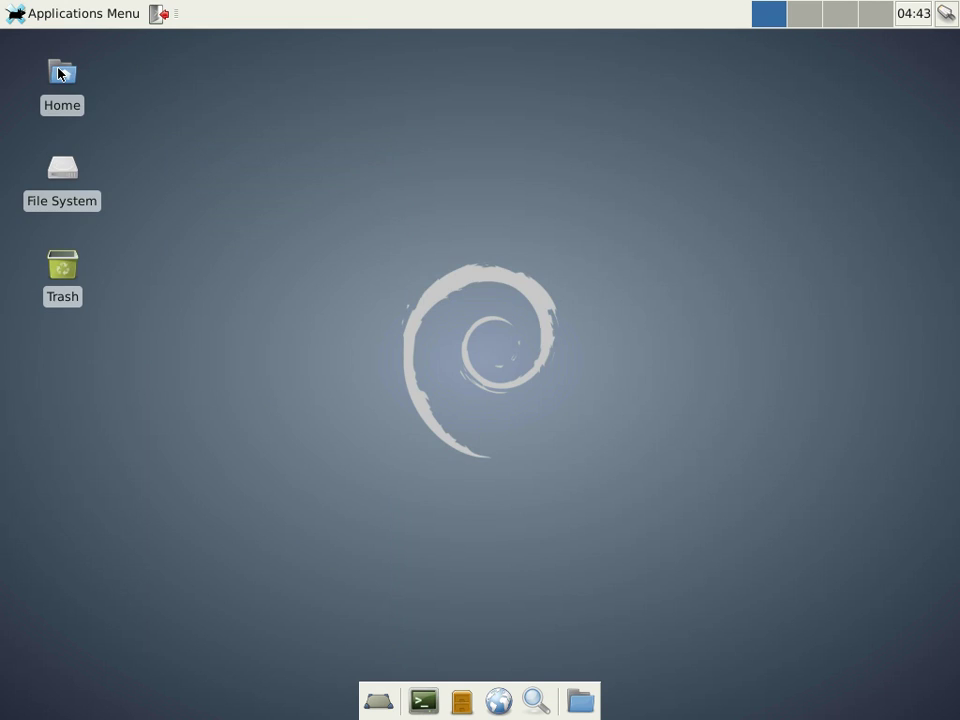
pyautogui.click(736, 41)
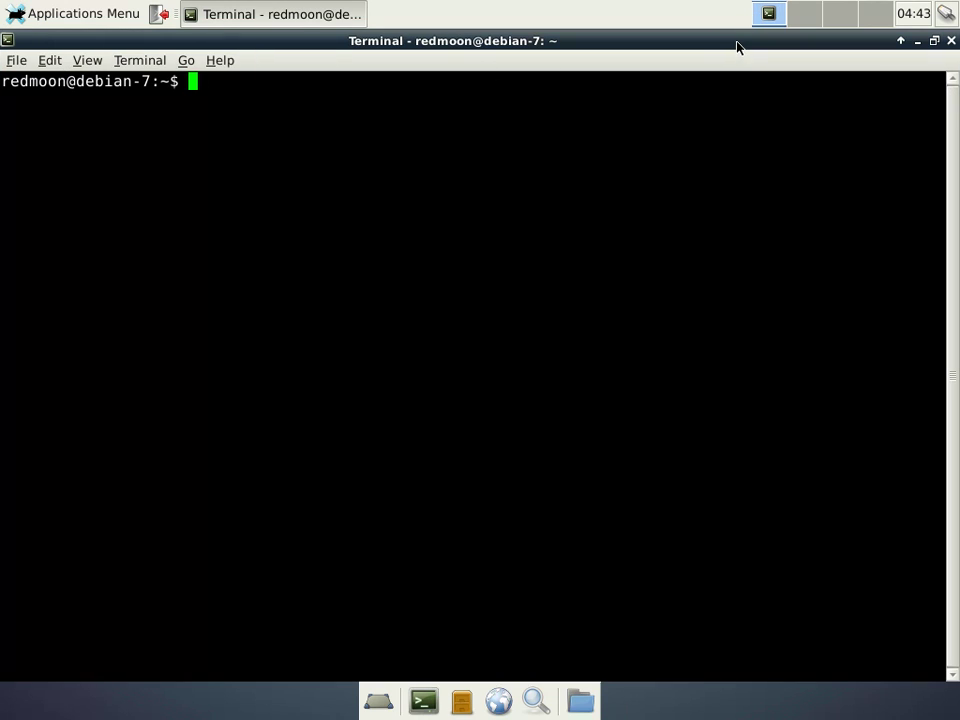
# Step: Run uname -a and df -h in the terminal to check the kernel information and disk usage
pyautogui.write('uname -a')
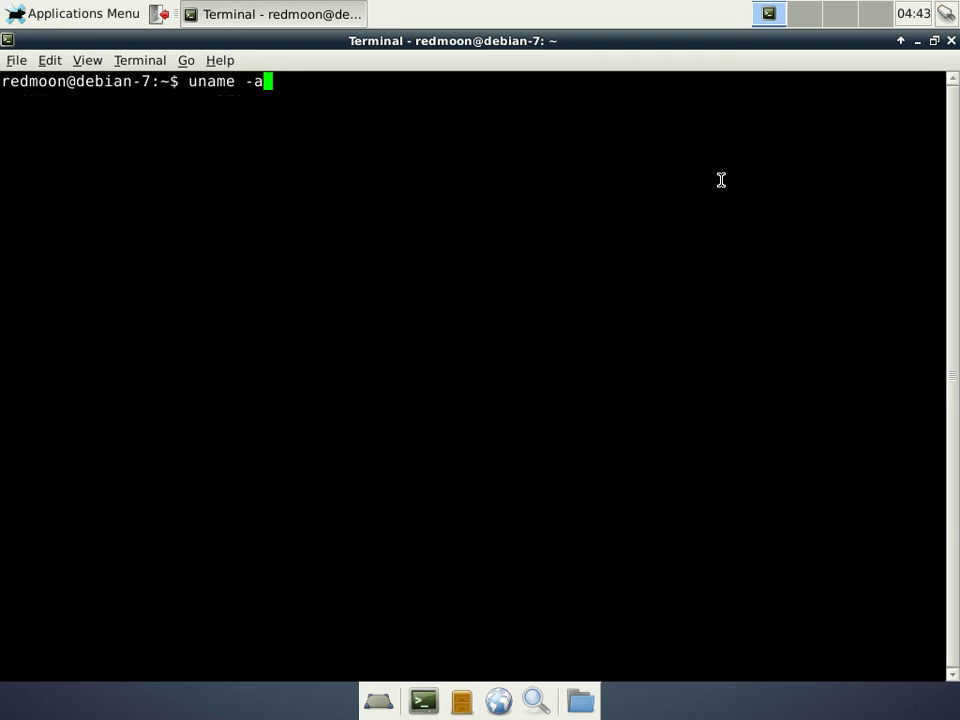
pyautogui.press('Return')
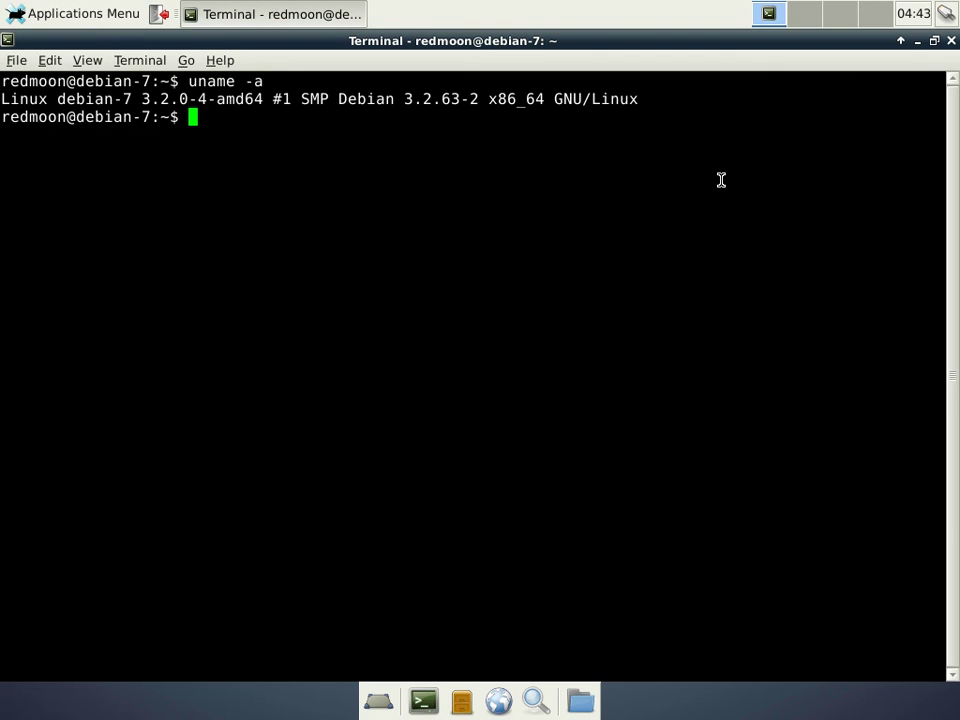
pyautogui.write('df -h')
pyautogui.press('Return')
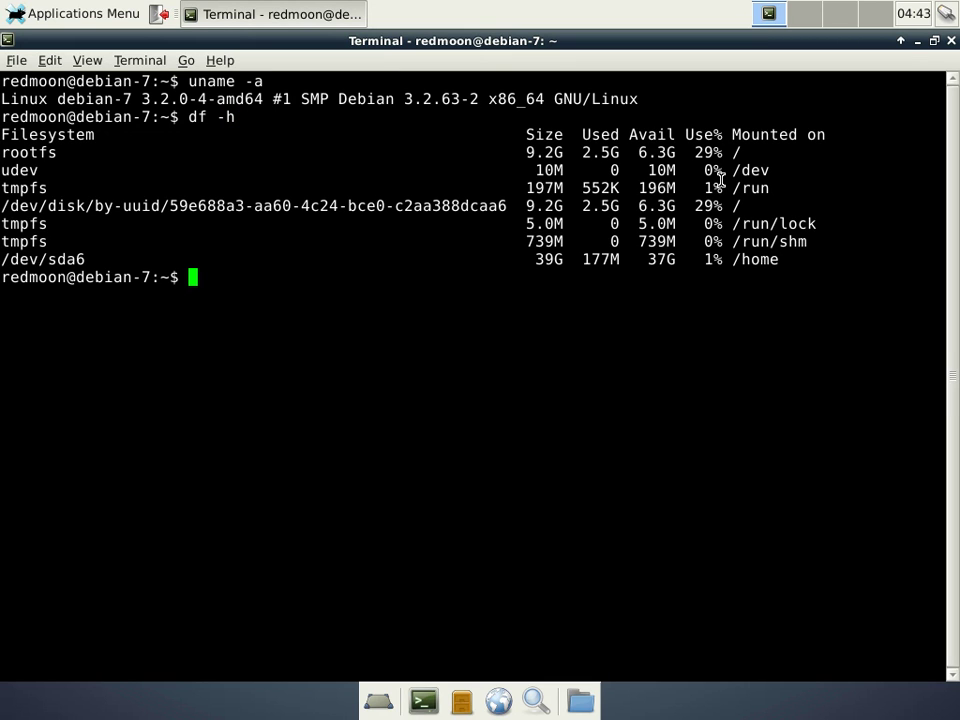
# Step: Run top to view the running processes and minimize the terminal window
pyautogui.write('top')
pyautogui.press('Return')
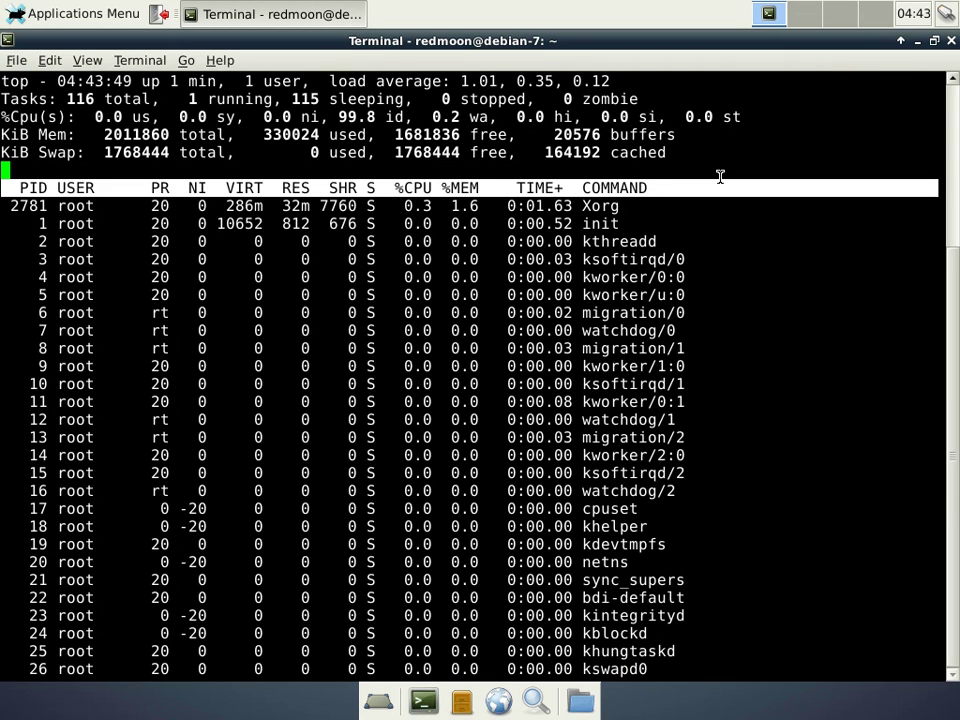
pyautogui.click(917, 41)
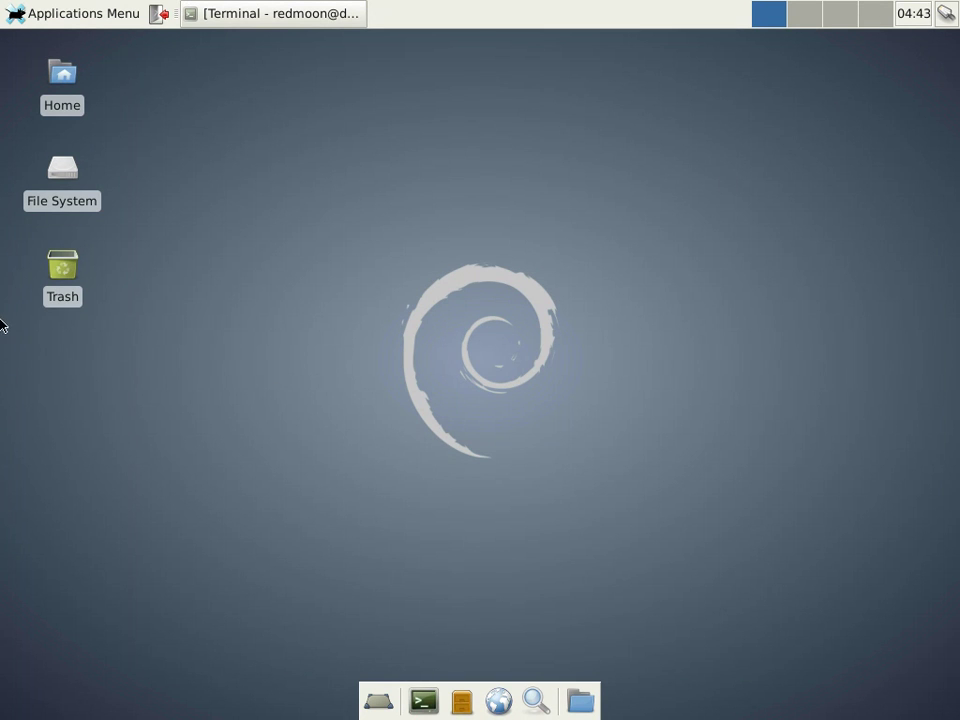
# Step: Open File System from the desktop and maximize the file manager window
pyautogui.click(72, 171)
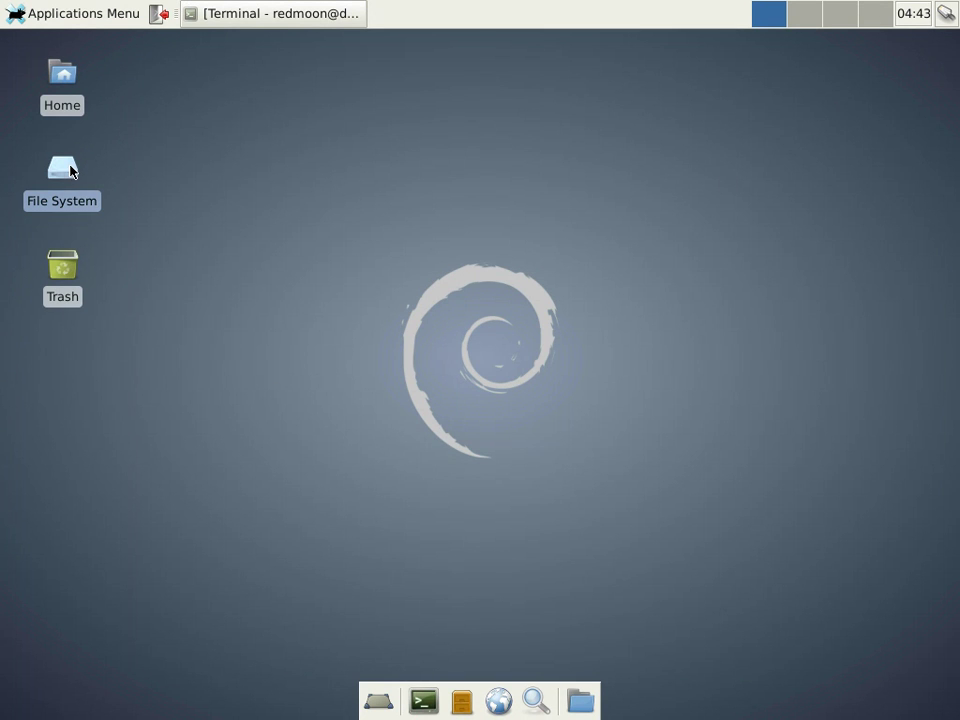
pyautogui.doubleClick(70, 171)
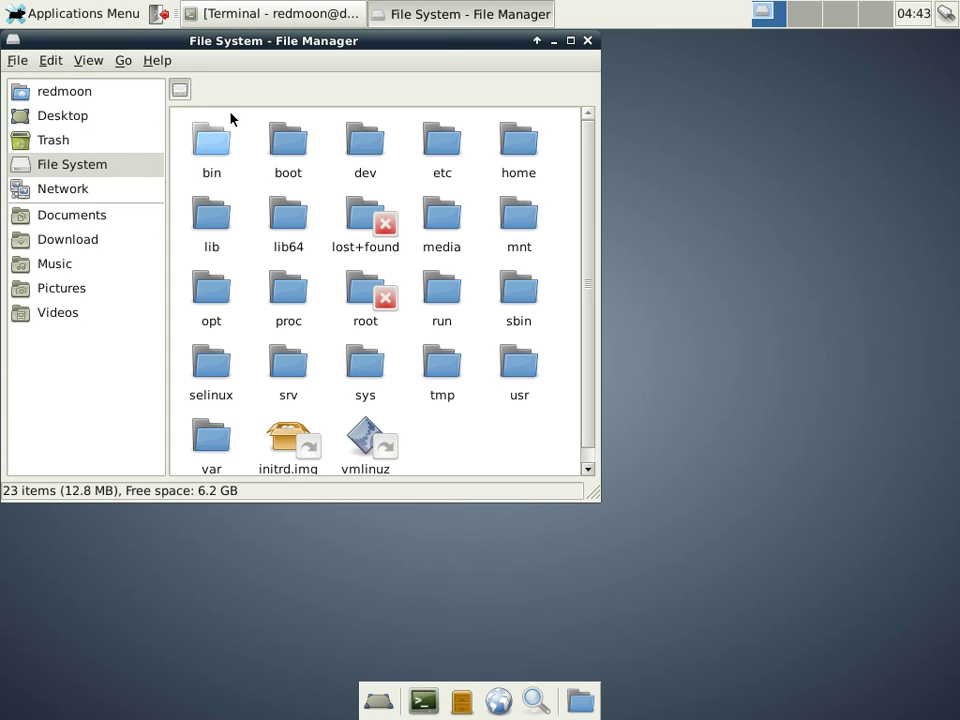
pyautogui.doubleClick(431, 40)
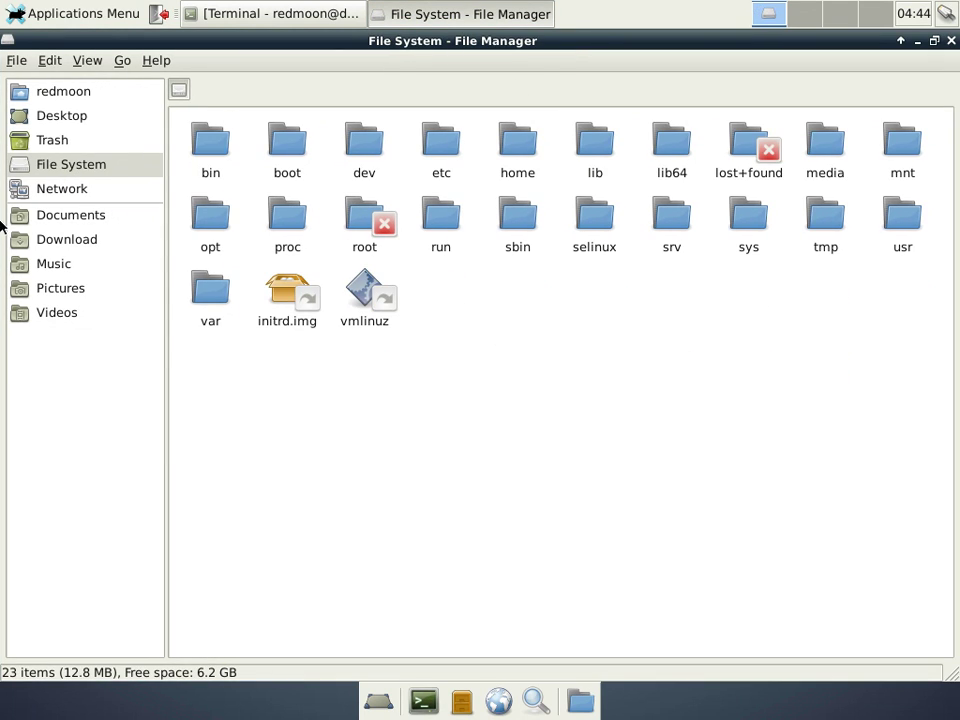
# Step: Browse the Network, Desktop, user home and File System locations, ending in the boot folder
pyautogui.click(45, 190)
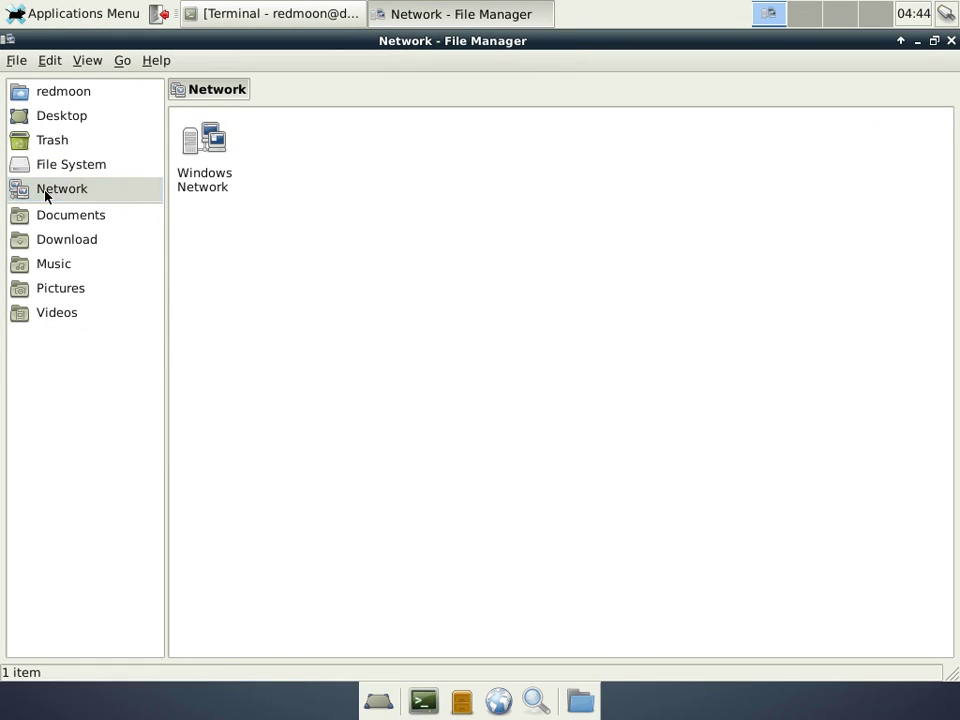
pyautogui.click(50, 120)
pyautogui.click(50, 93)
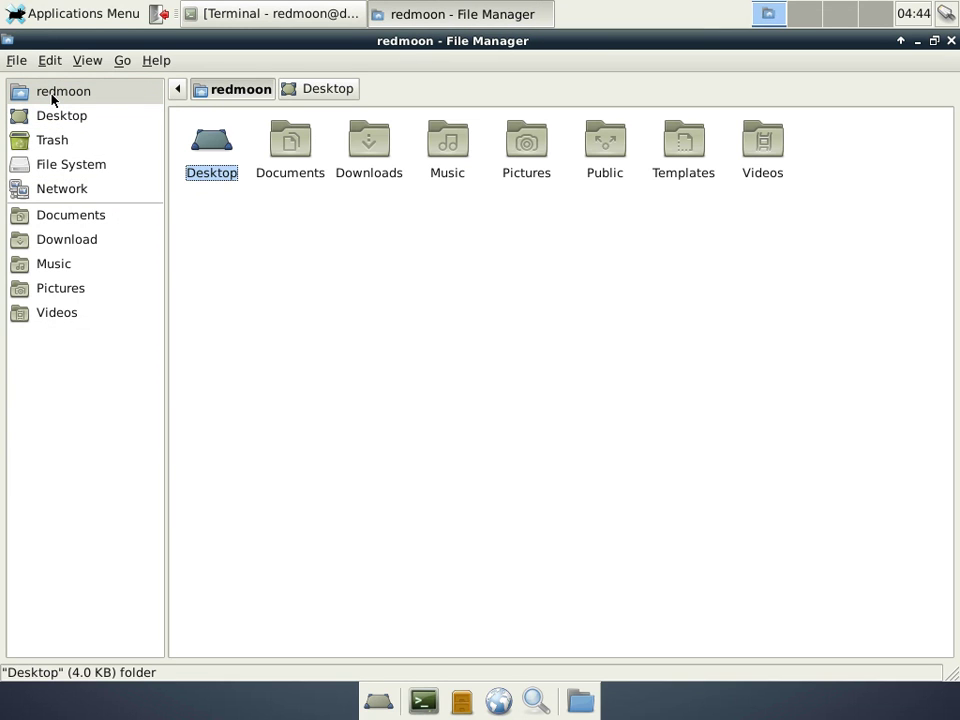
pyautogui.click(79, 164)
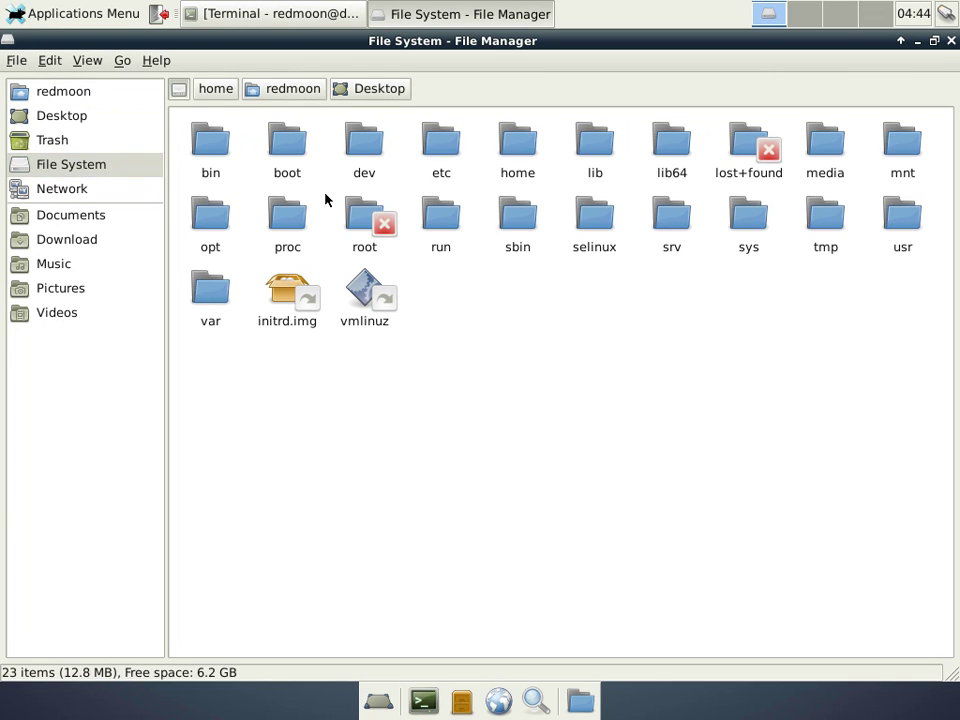
pyautogui.doubleClick(292, 157)
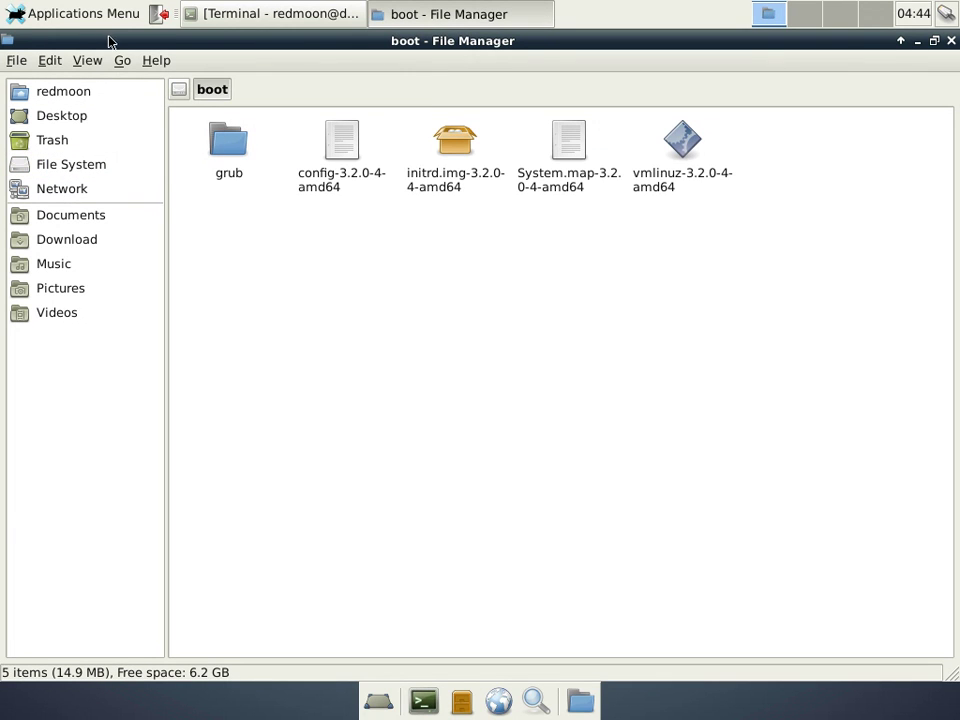
# Step: Switch the file manager's side pane from shortcuts to the Tree view
pyautogui.click(90, 61)
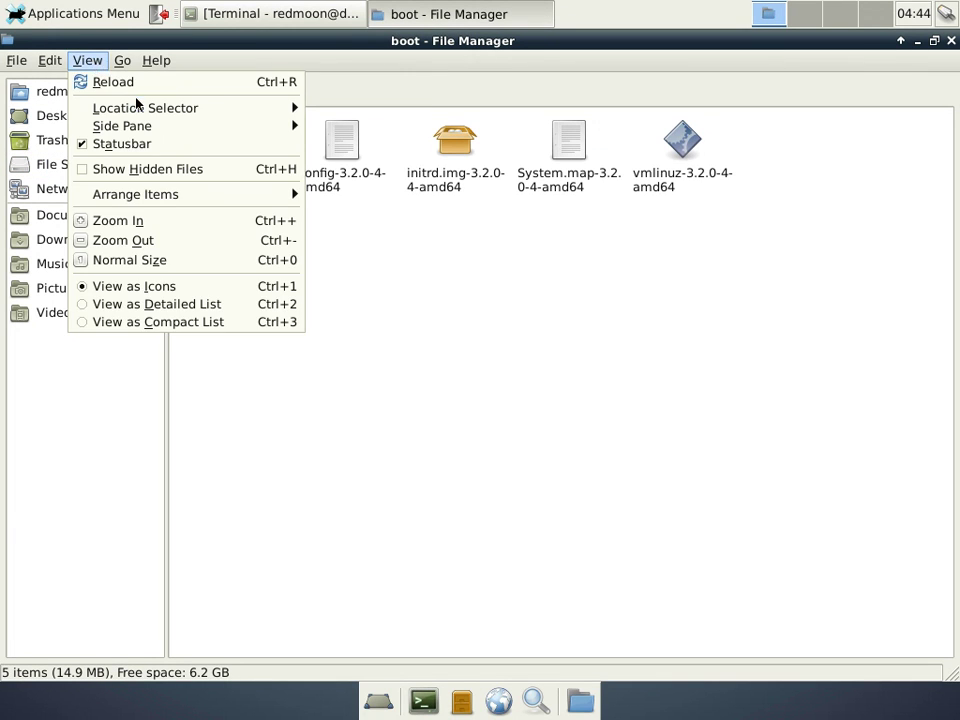
pyautogui.moveTo(131, 128)
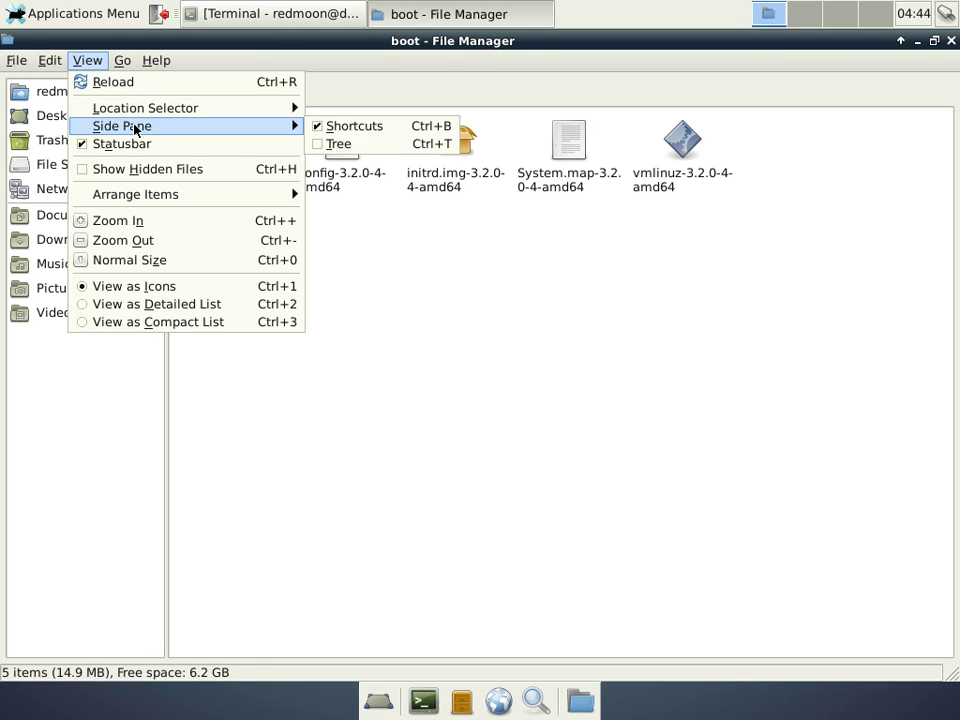
pyautogui.click(400, 145)
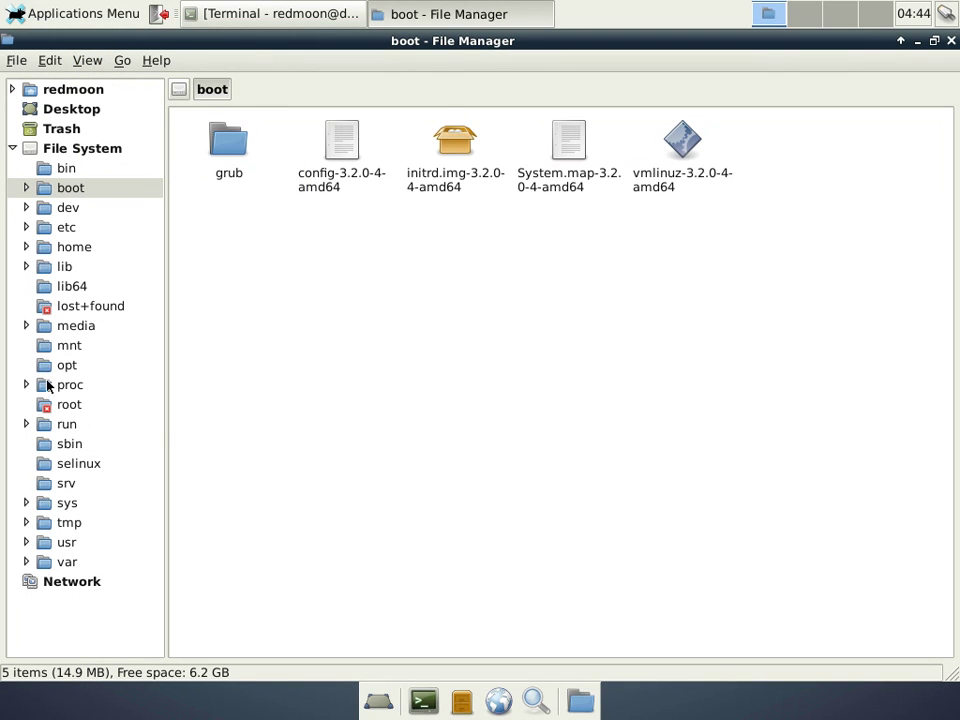
# Step: View the contents of the run, tmp and home folders using the folder tree
pyautogui.click(64, 426)
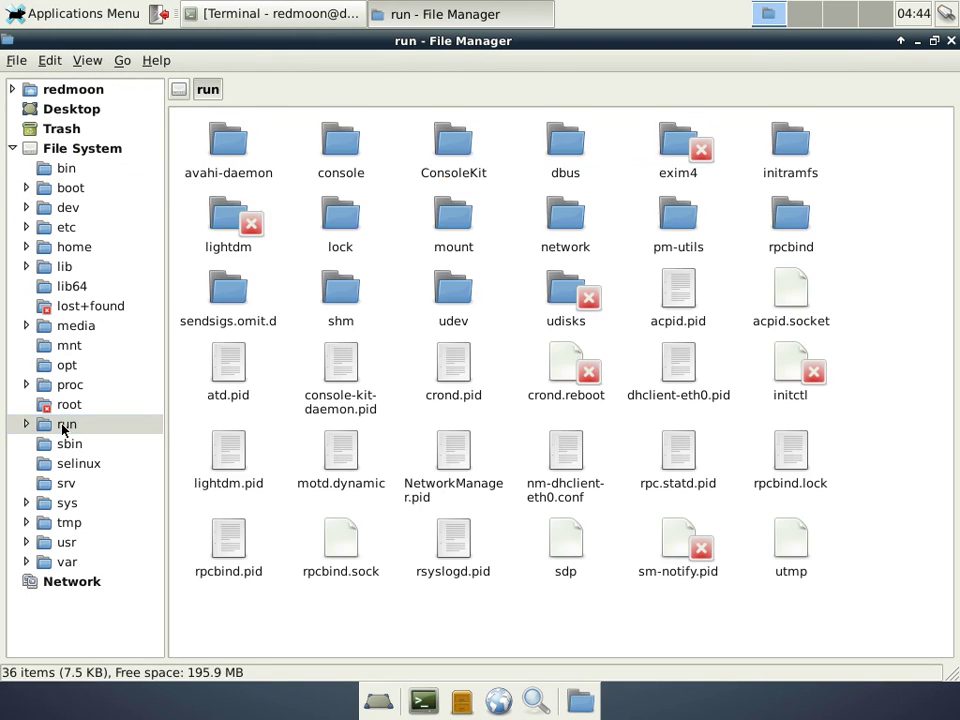
pyautogui.click(69, 525)
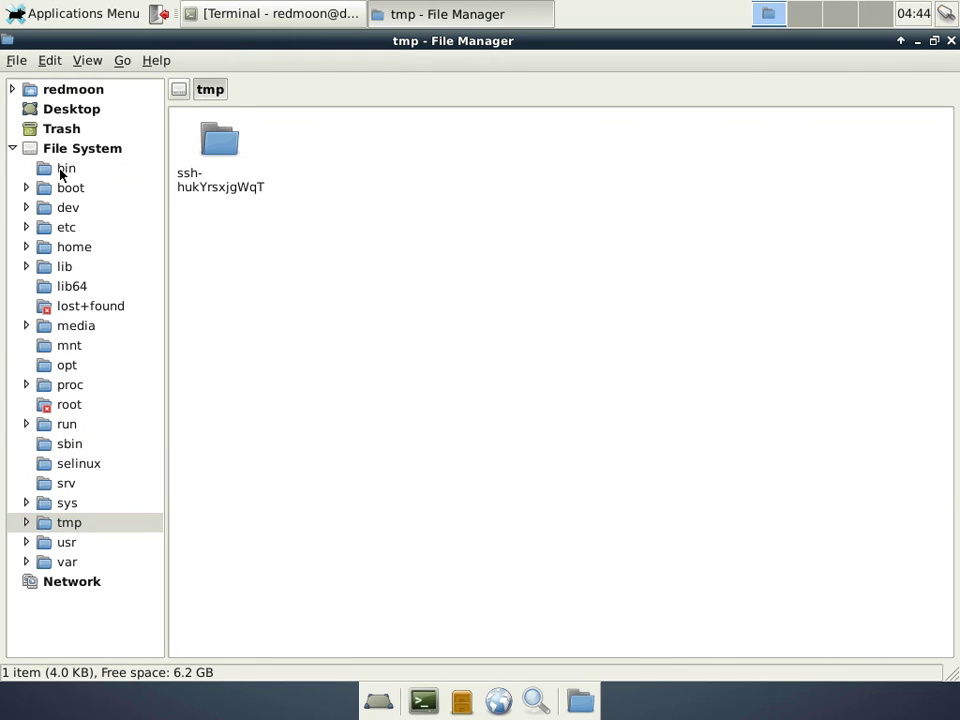
pyautogui.click(69, 250)
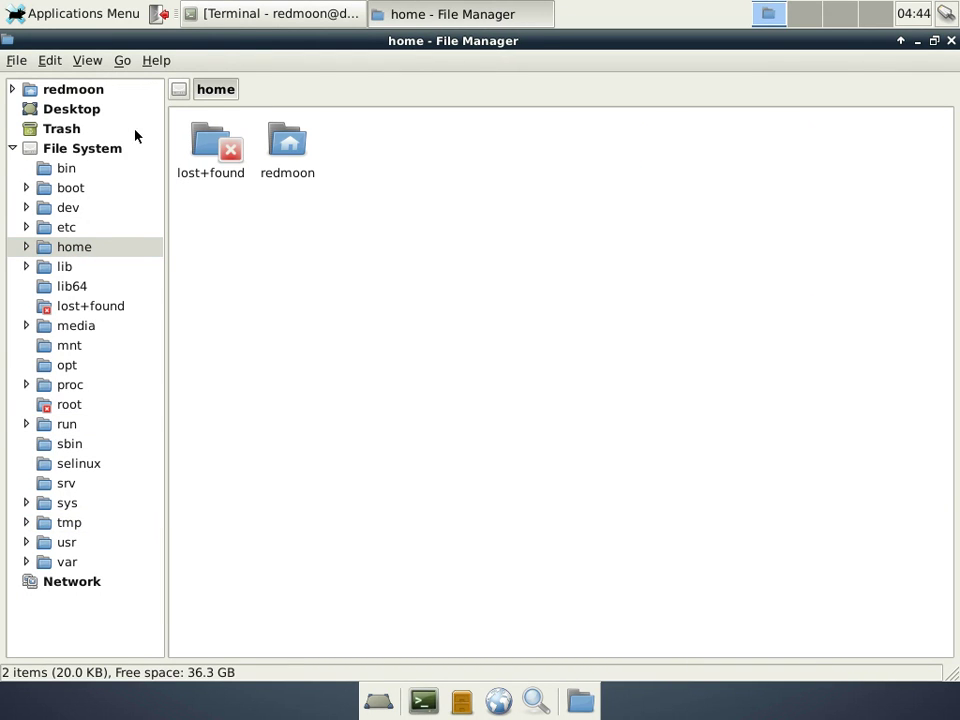
# Step: Change the file manager's location selector to Toolbar Style and minimize the window
pyautogui.click(87, 61)
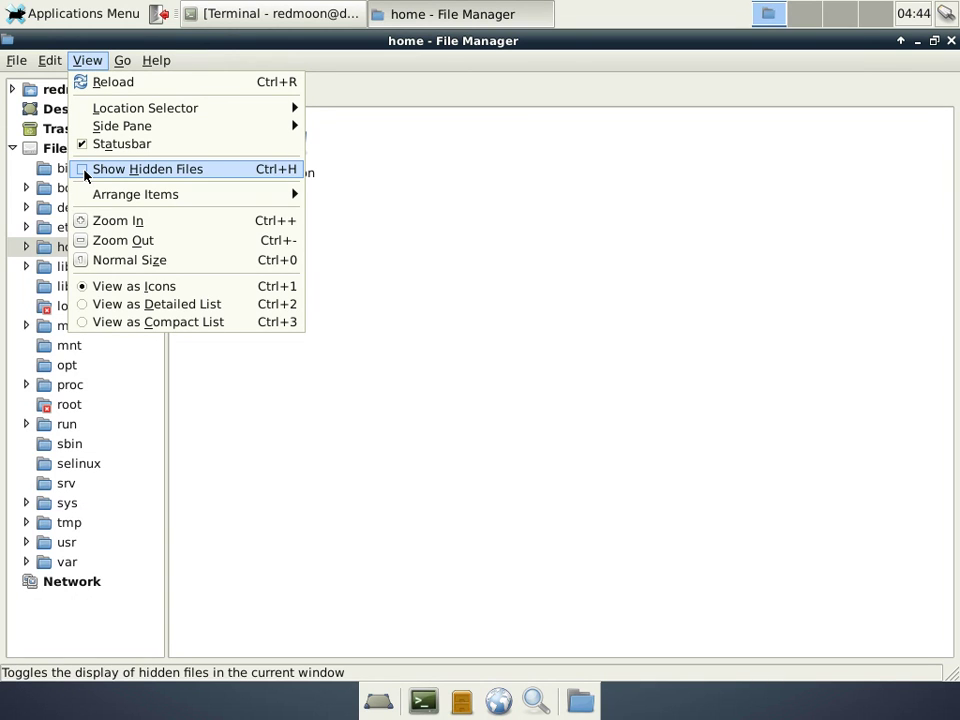
pyautogui.moveTo(91, 112)
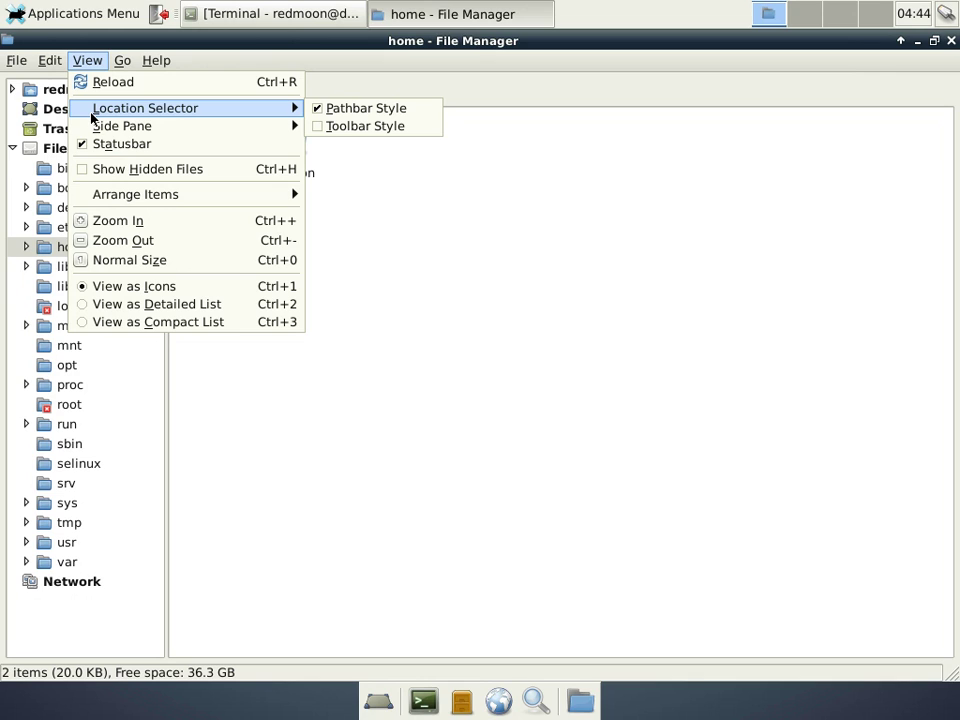
pyautogui.click(377, 127)
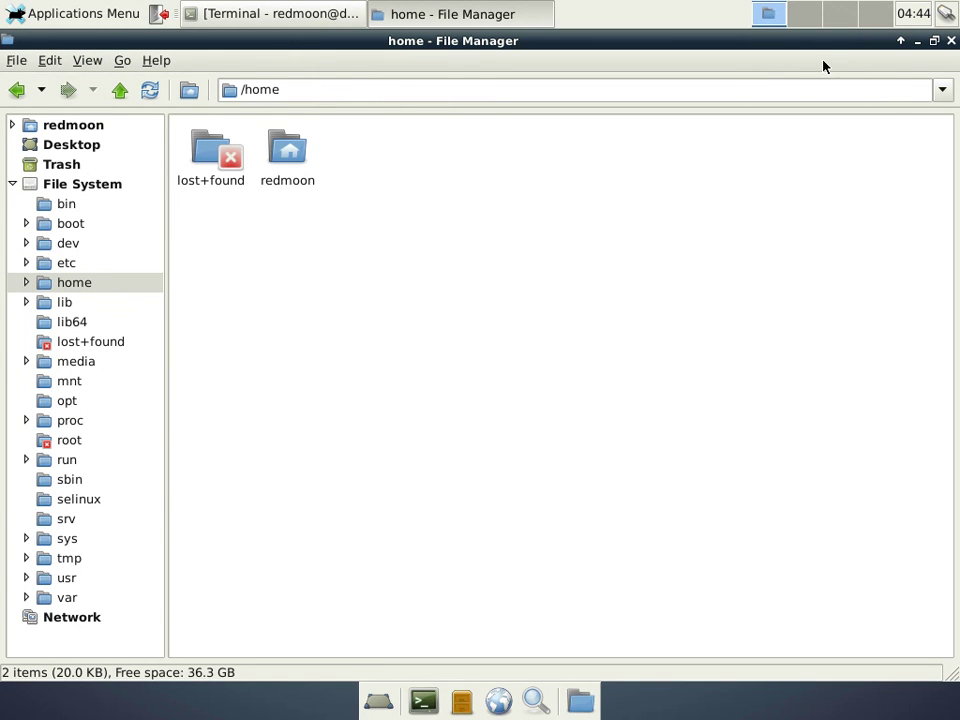
pyautogui.click(917, 41)
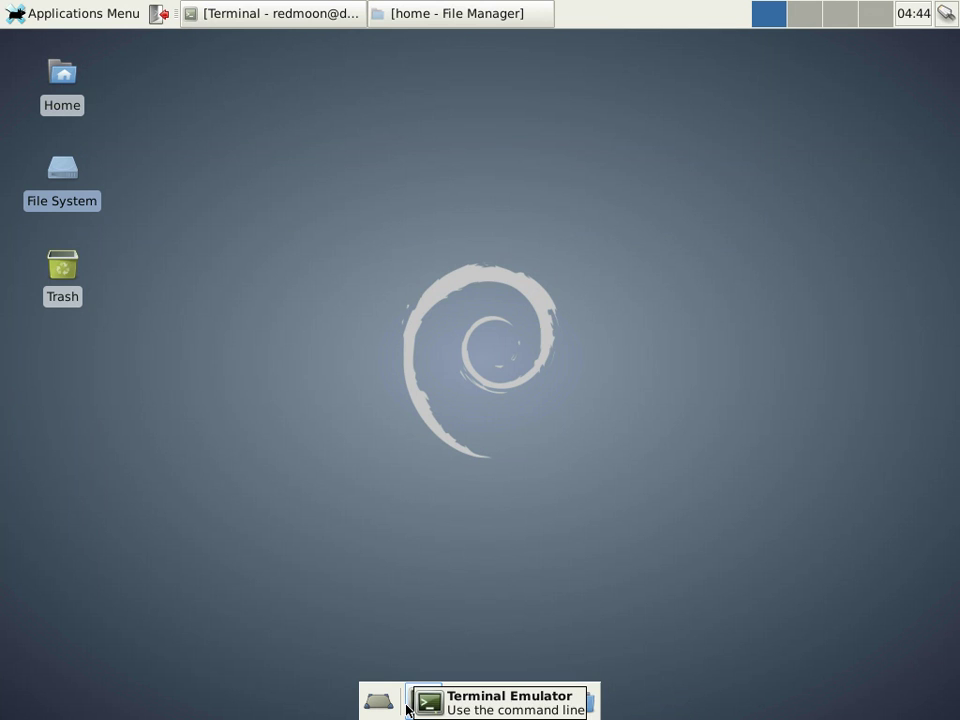
# Step: Open the Settings Manager, maximize it and show the Appearance settings
pyautogui.click(48, 22)
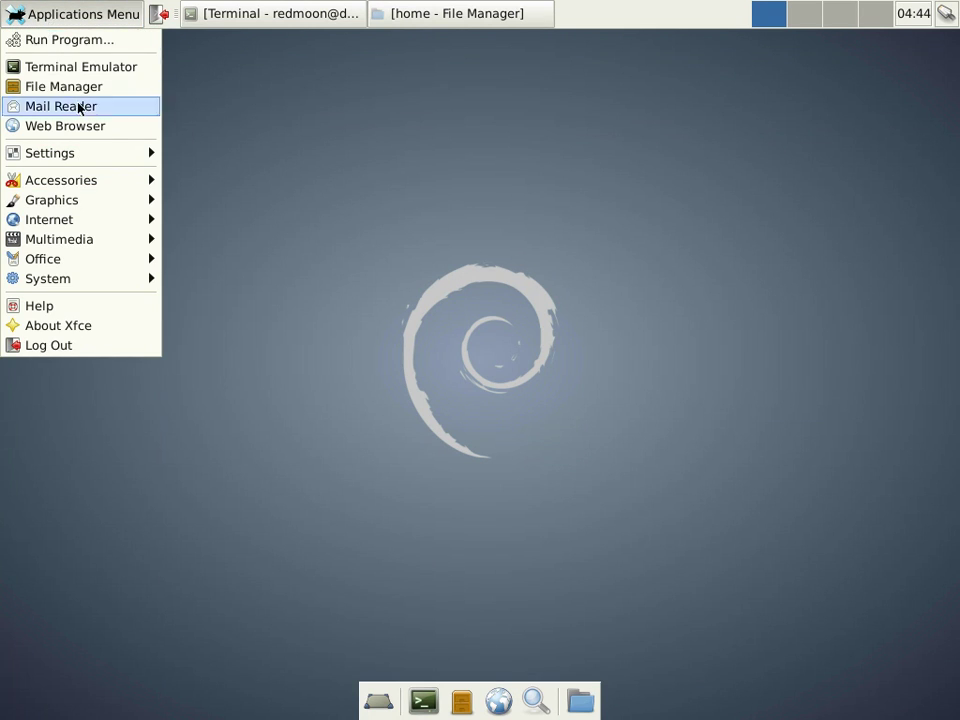
pyautogui.moveTo(86, 158)
pyautogui.click(221, 157)
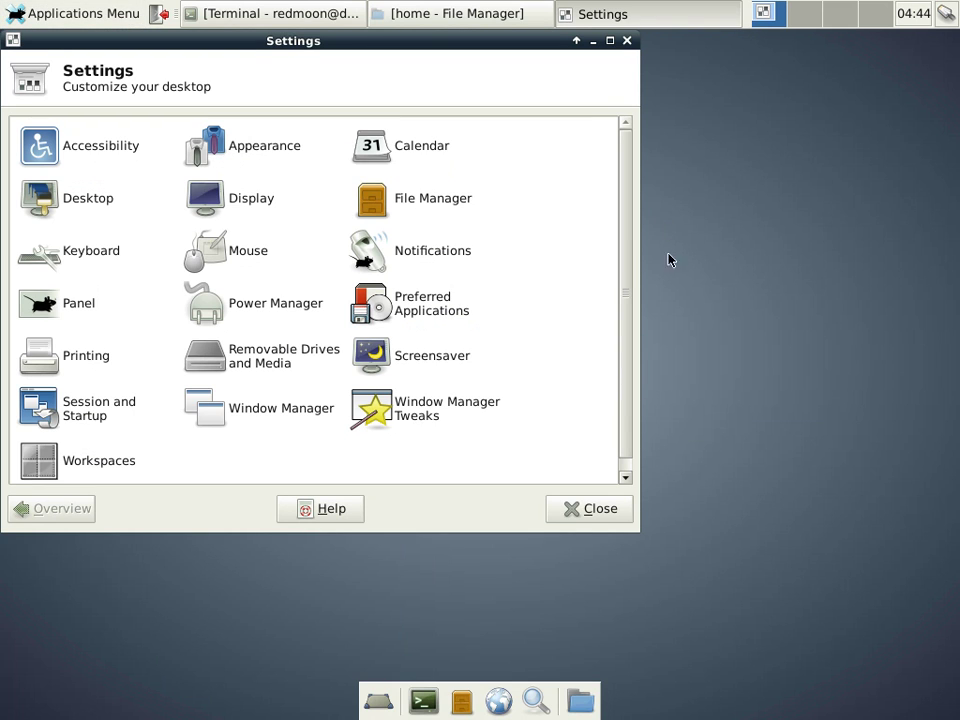
pyautogui.click(610, 41)
pyautogui.click(200, 150)
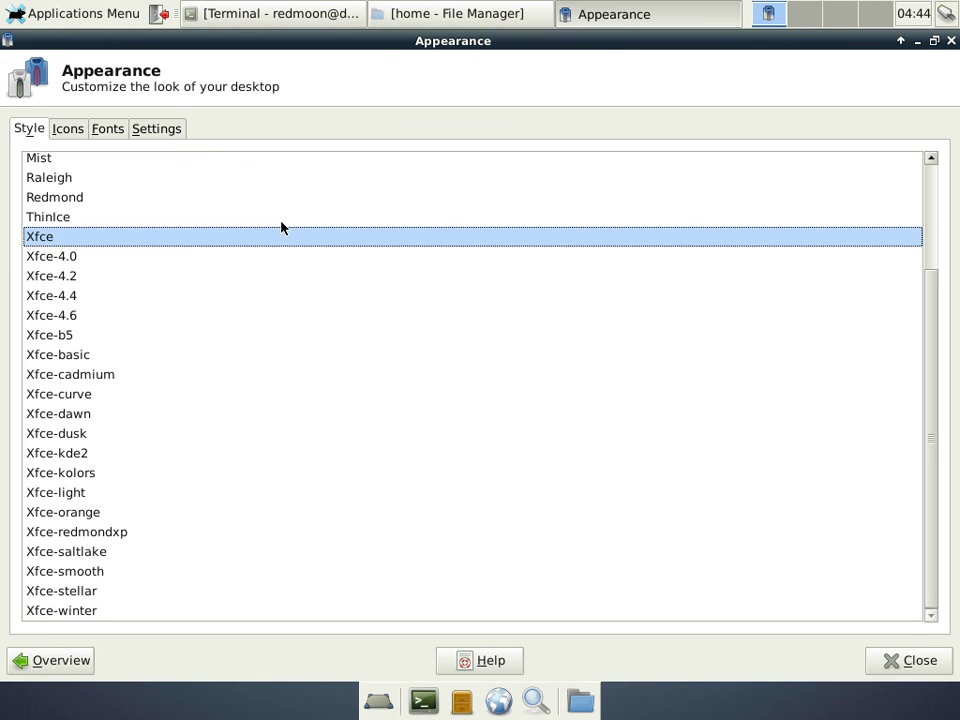
# Step: Try out the desktop styles in the list, from Xfce-basic up to Raleigh and back to the Xfce variants
pyautogui.press('Down')
pyautogui.press('Down')
pyautogui.press('Down')
pyautogui.press('Down')
pyautogui.press('Down')
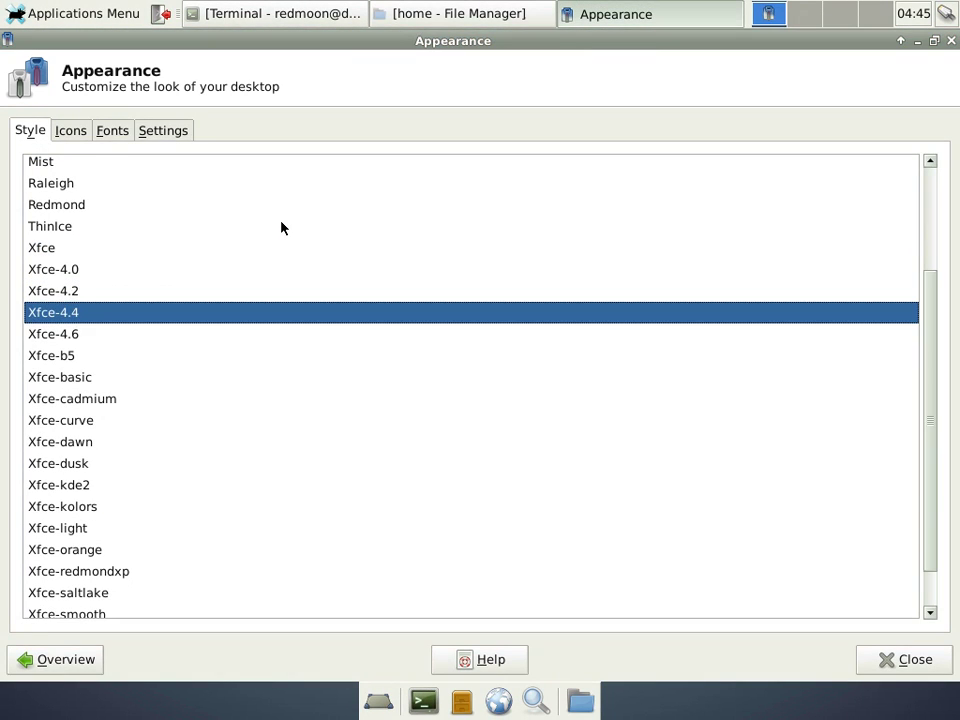
pyautogui.press('Down')
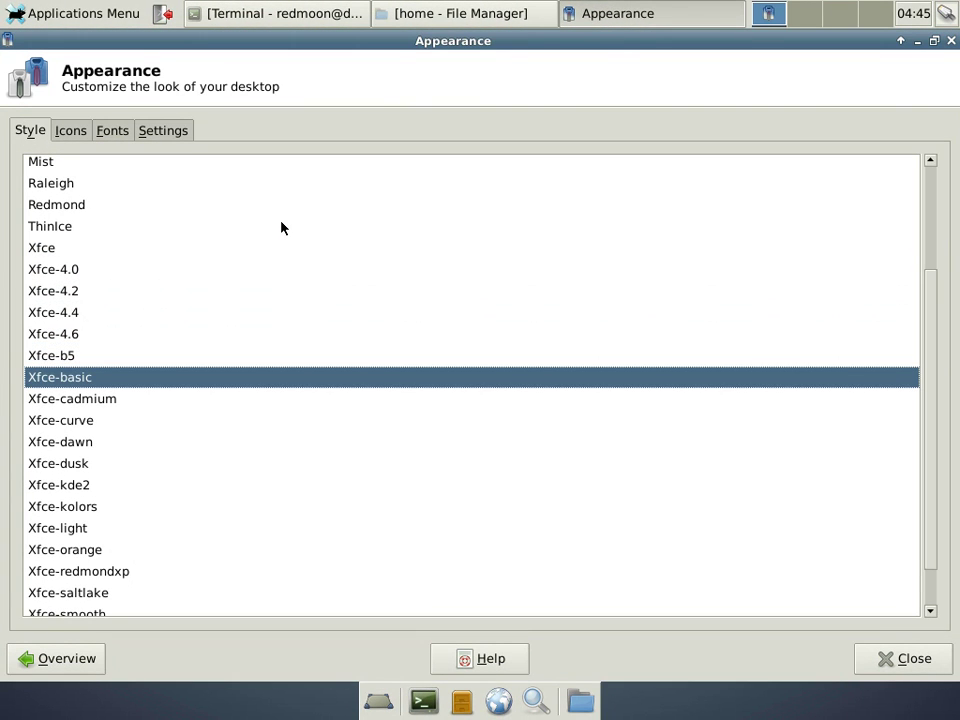
pyautogui.press('Up')
pyautogui.press('Up')
pyautogui.press('Up')
pyautogui.press('Up')
pyautogui.press('Up')
pyautogui.press('Up')
pyautogui.press('Up')
pyautogui.press('Up')
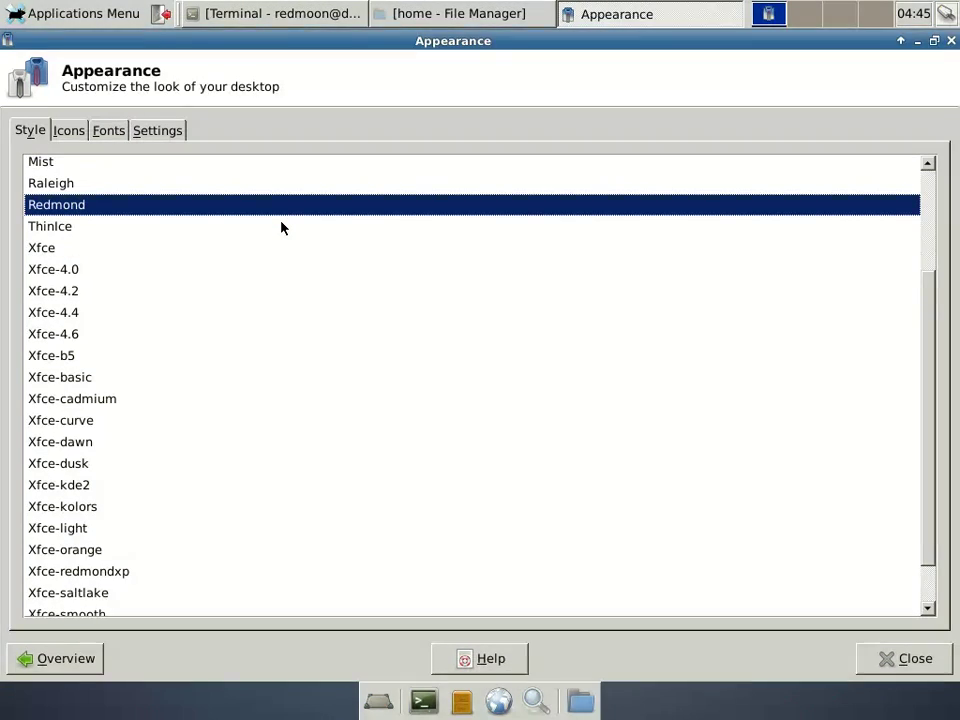
pyautogui.press('Up')
pyautogui.press('Up')
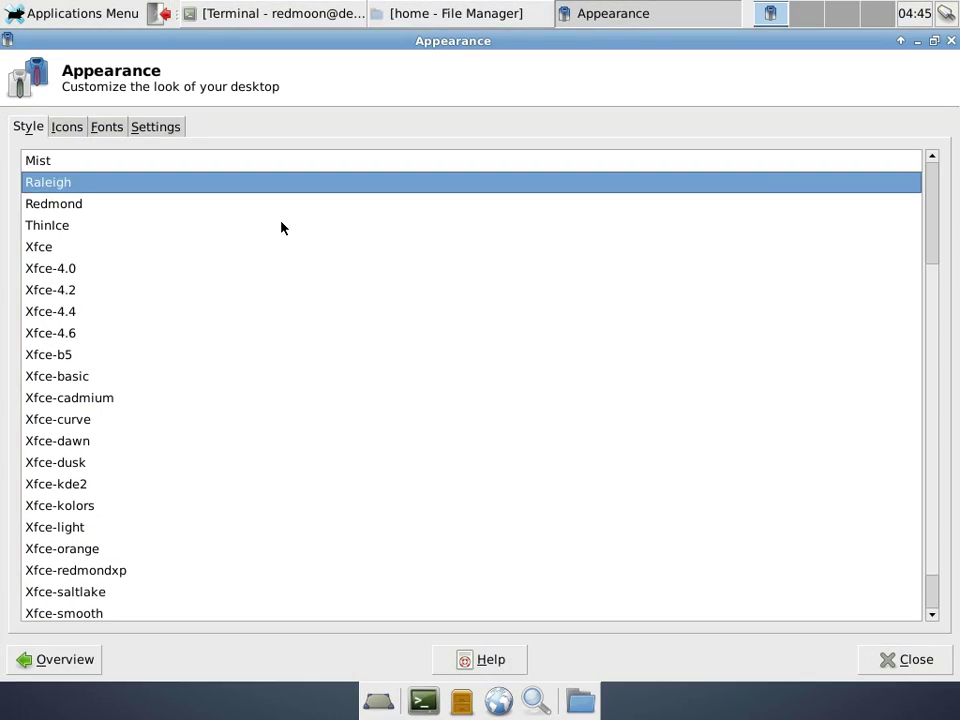
pyautogui.press('Down')
pyautogui.press('Down')
pyautogui.press('Down')
pyautogui.press('Down')
pyautogui.press('Down')
pyautogui.press('Down')
pyautogui.press('Down')
pyautogui.press('Down')
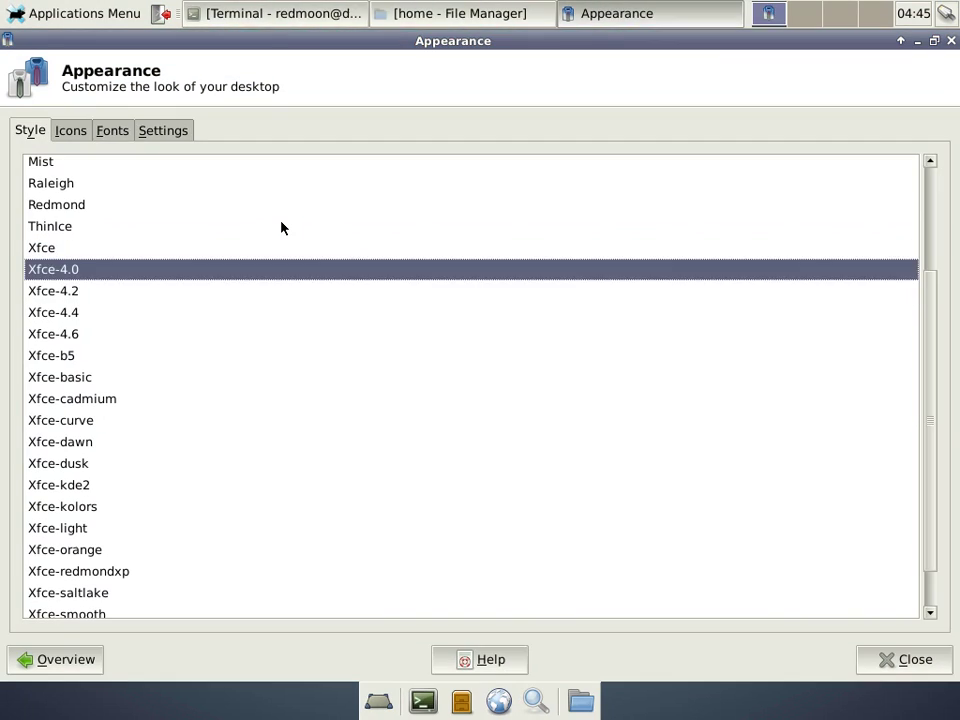
# Step: Apply the Redmond style to the desktop
pyautogui.press('Up')
pyautogui.press('Up')
pyautogui.press('Up')
pyautogui.press('Up')
pyautogui.press('Up')
pyautogui.press('Up')
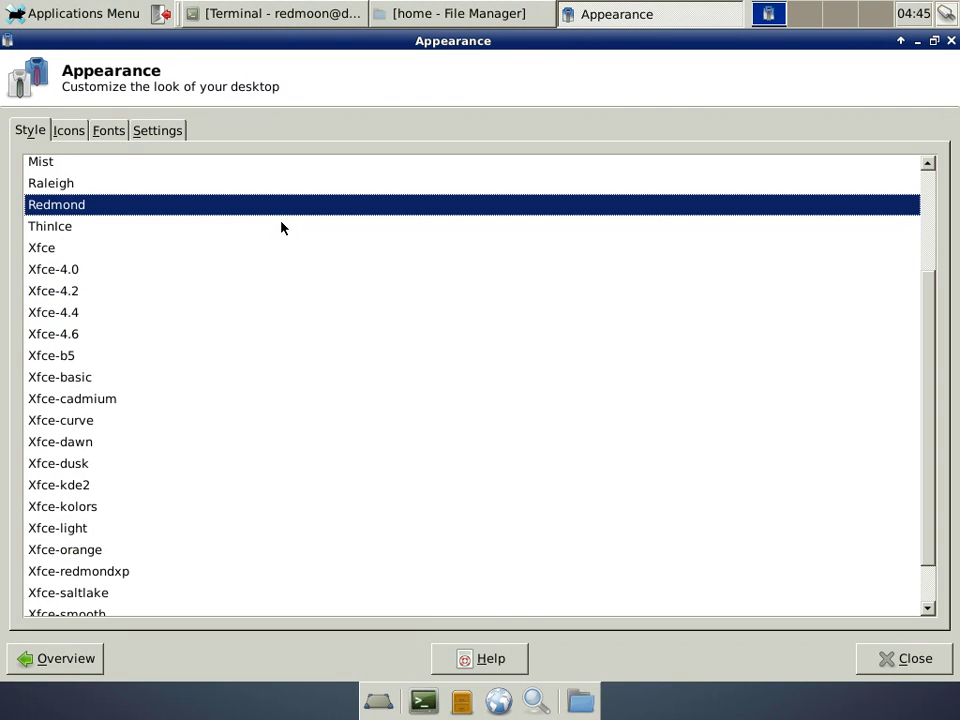
# Step: Try out the LowContrast and HighContrast icon themes and finish on Tango
pyautogui.click(83, 132)
pyautogui.click(184, 240)
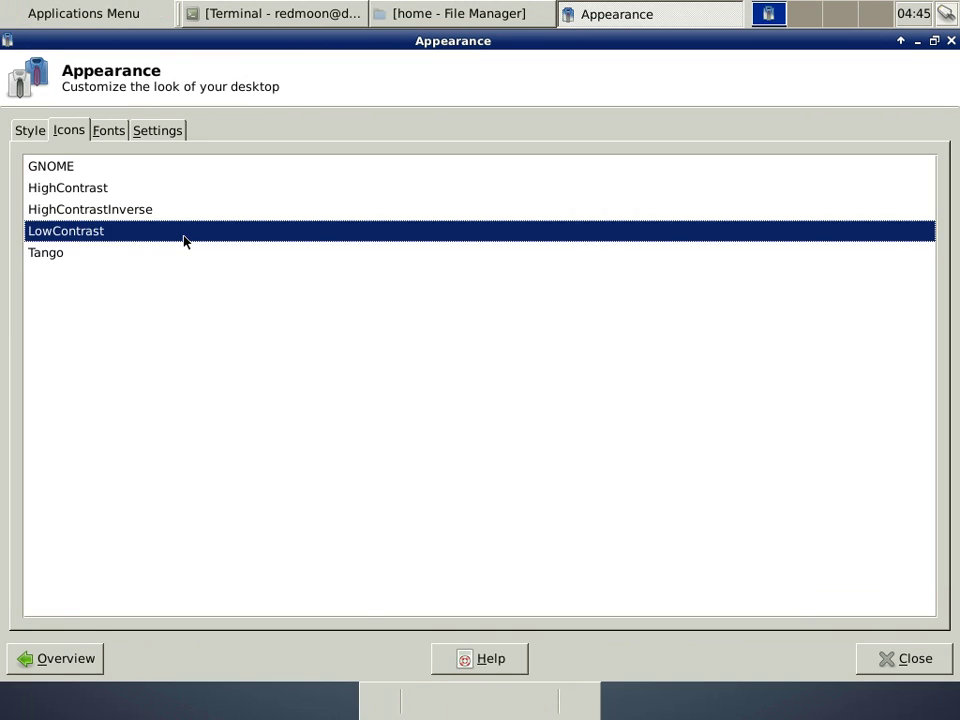
pyautogui.press('Up')
pyautogui.press('Up')
pyautogui.press('Up')
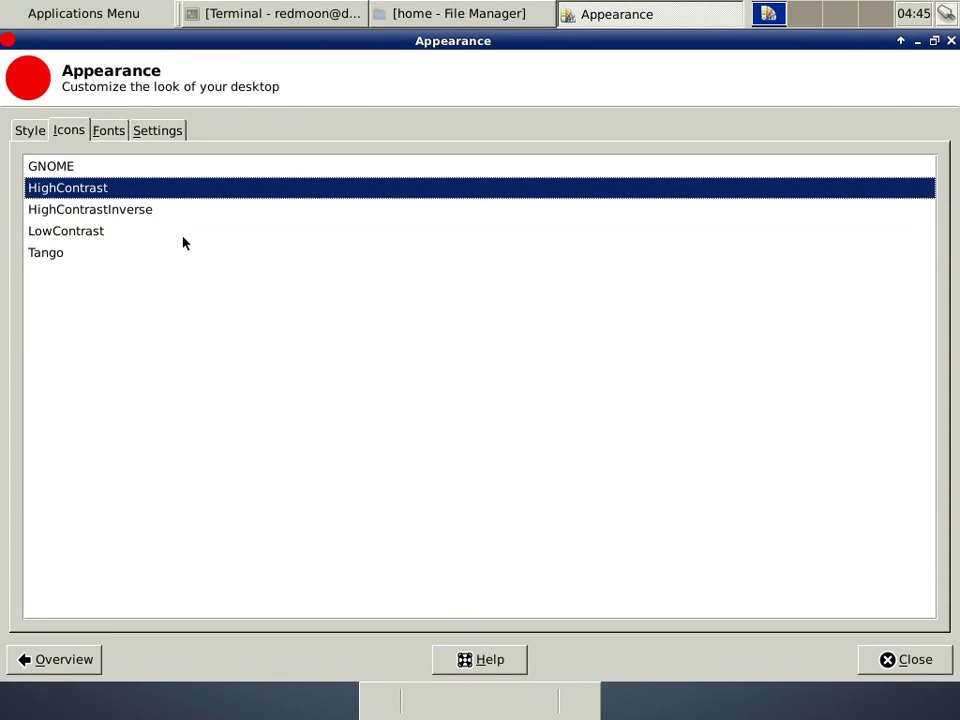
pyautogui.press('Down')
pyautogui.press('Down')
pyautogui.press('Down')
pyautogui.press('Down')
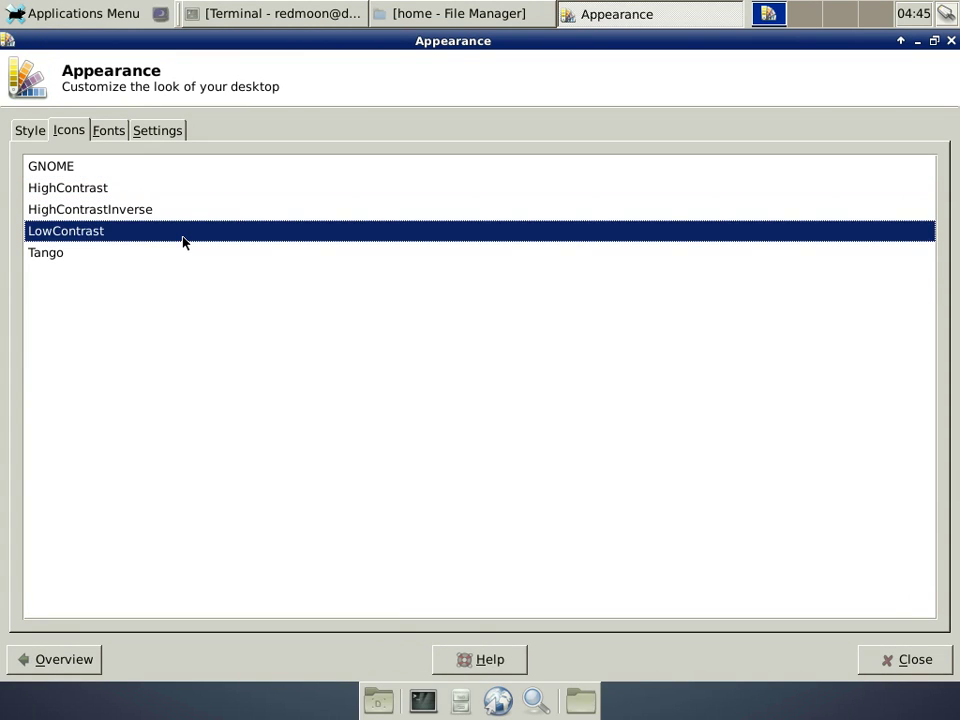
# Step: View the Fonts and Settings sections of the Appearance settings and return to the settings overview
pyautogui.click(121, 134)
pyautogui.click(150, 134)
pyautogui.click(108, 140)
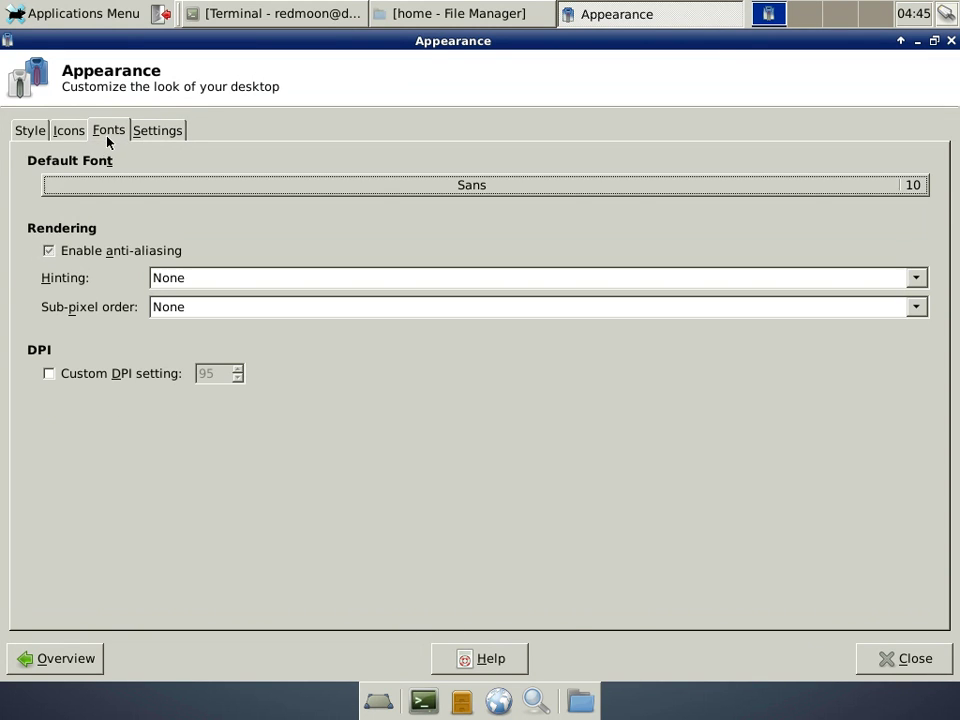
pyautogui.click(50, 662)
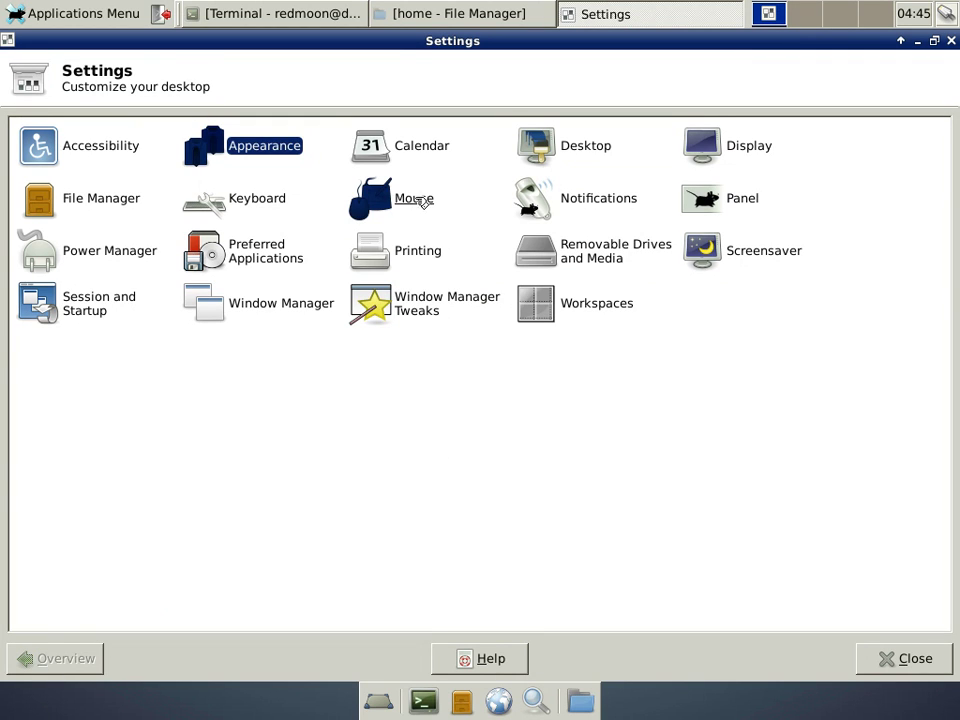
# Step: Open the Desktop settings and restore the maximized window to its normal size
pyautogui.click(533, 153)
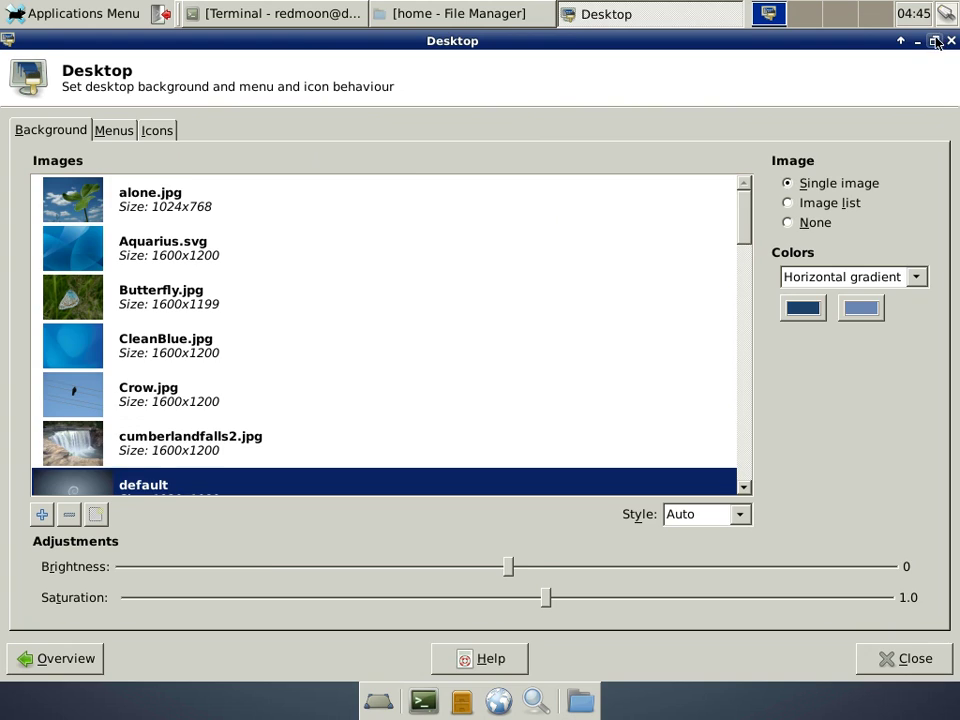
pyautogui.click(934, 40)
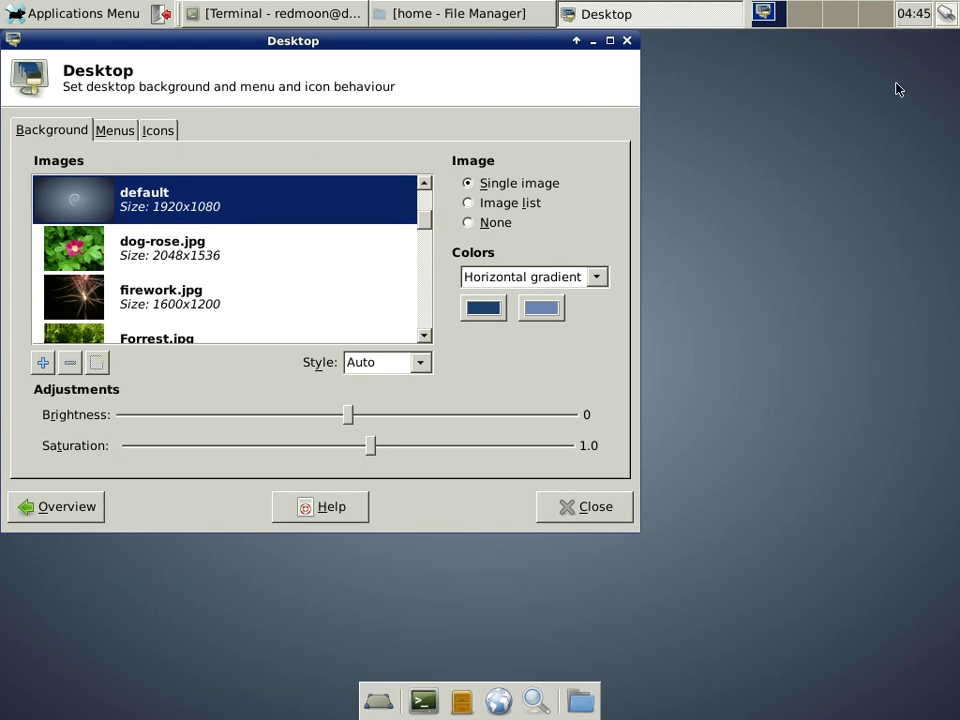
# Step: Try xfce-evil.jpg as the desktop background, with the window moved lower, and switch back to the default image
pyautogui.moveTo(422, 227); pyautogui.dragTo(388, 305)
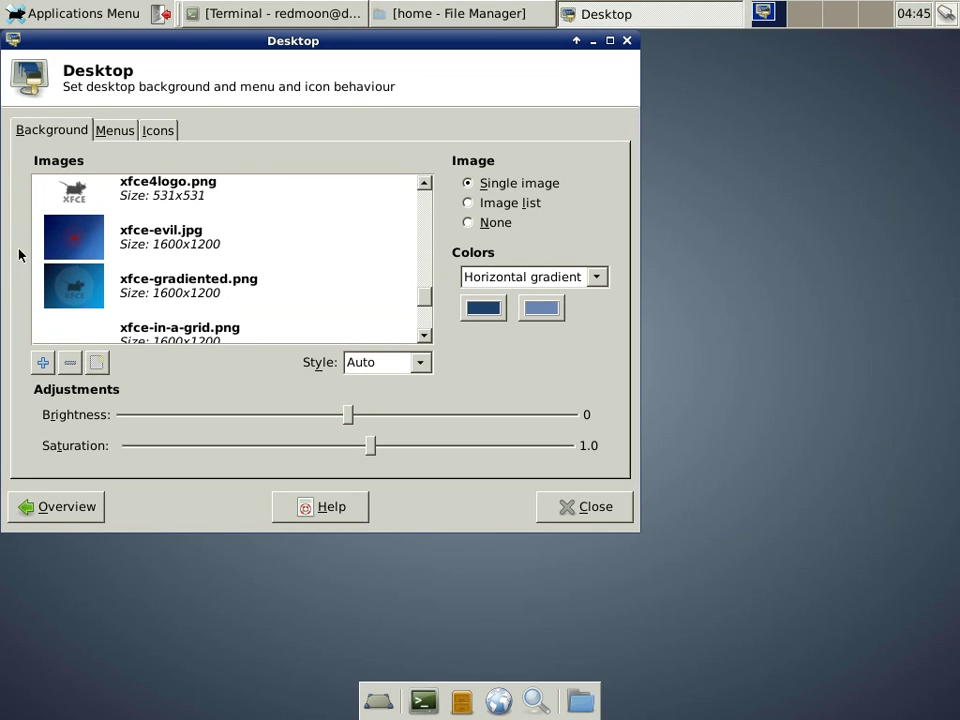
pyautogui.click(60, 241)
pyautogui.moveTo(321, 42); pyautogui.dragTo(326, 129)
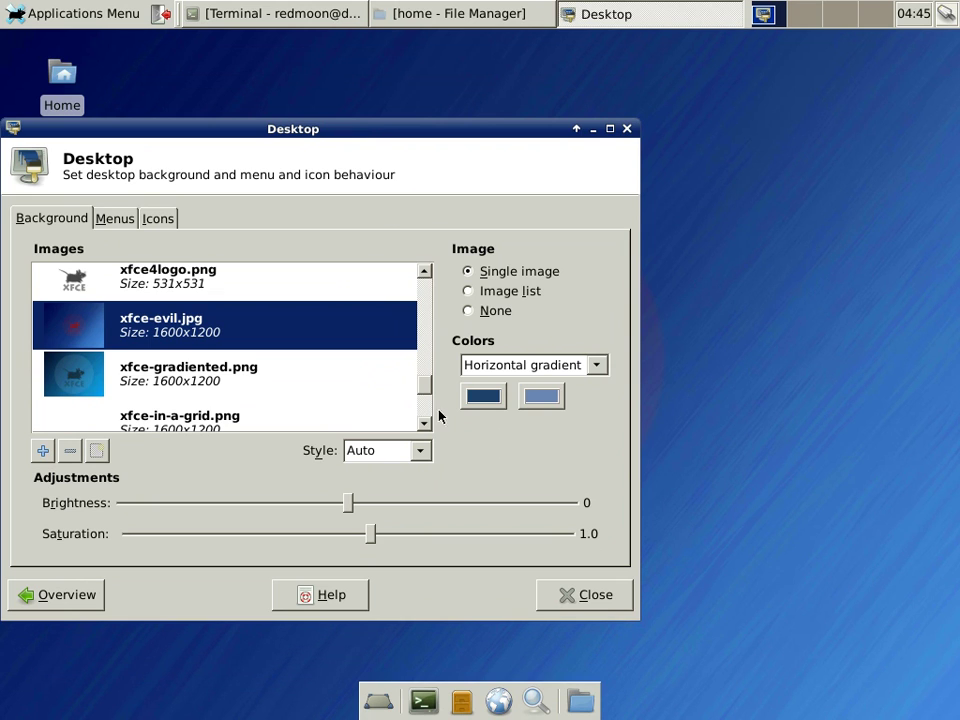
pyautogui.moveTo(425, 390); pyautogui.dragTo(424, 298)
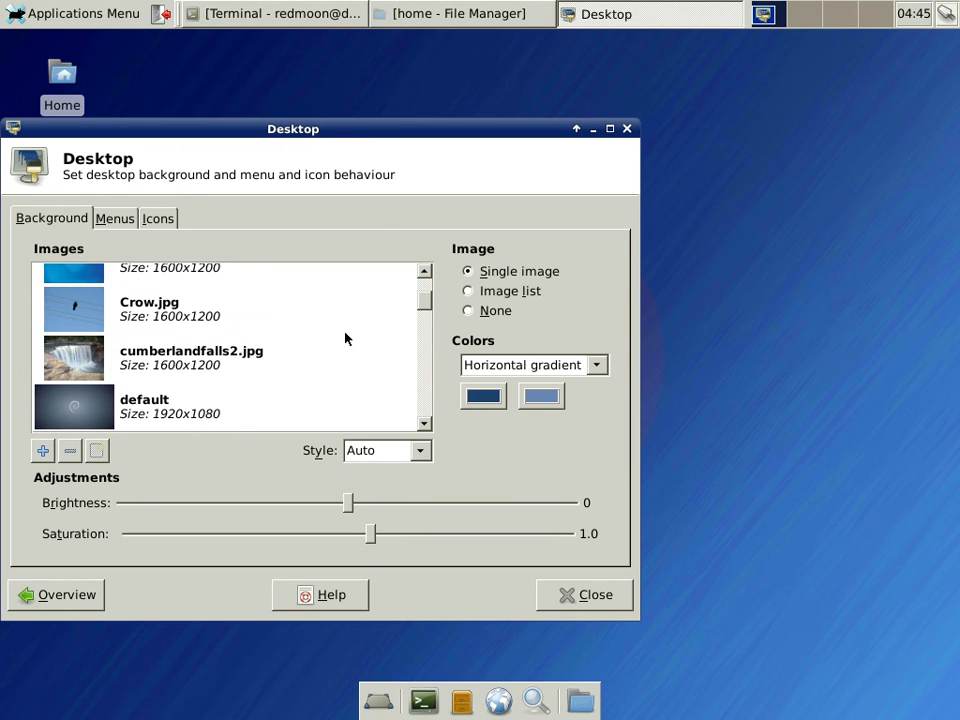
pyautogui.click(58, 424)
# Step: View the desktop's menu and icon settings and return to the settings overview
pyautogui.click(113, 219)
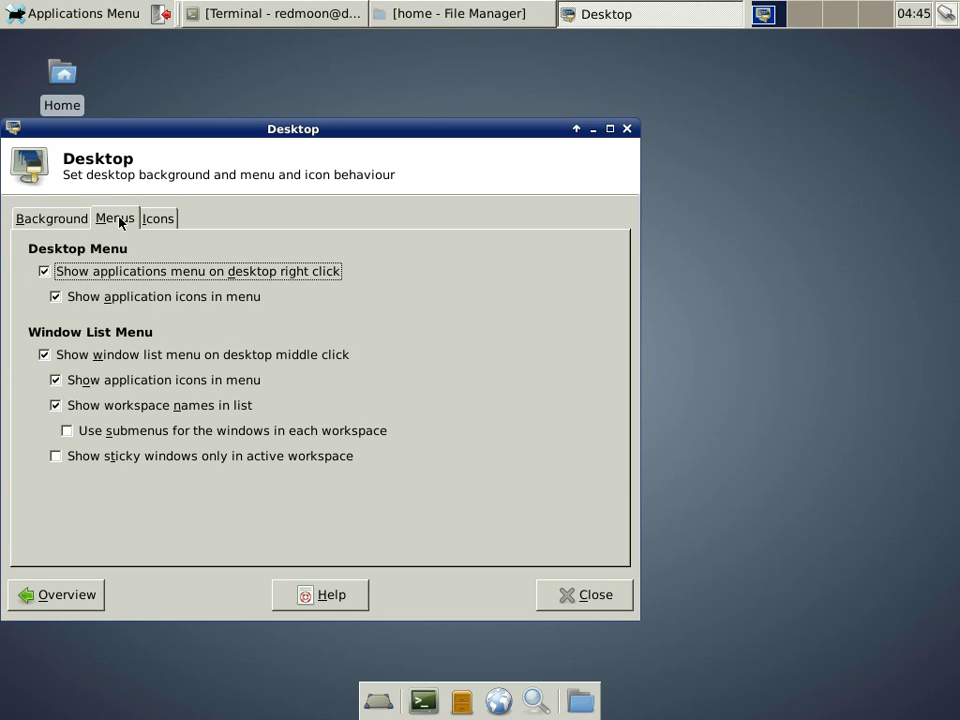
pyautogui.click(152, 220)
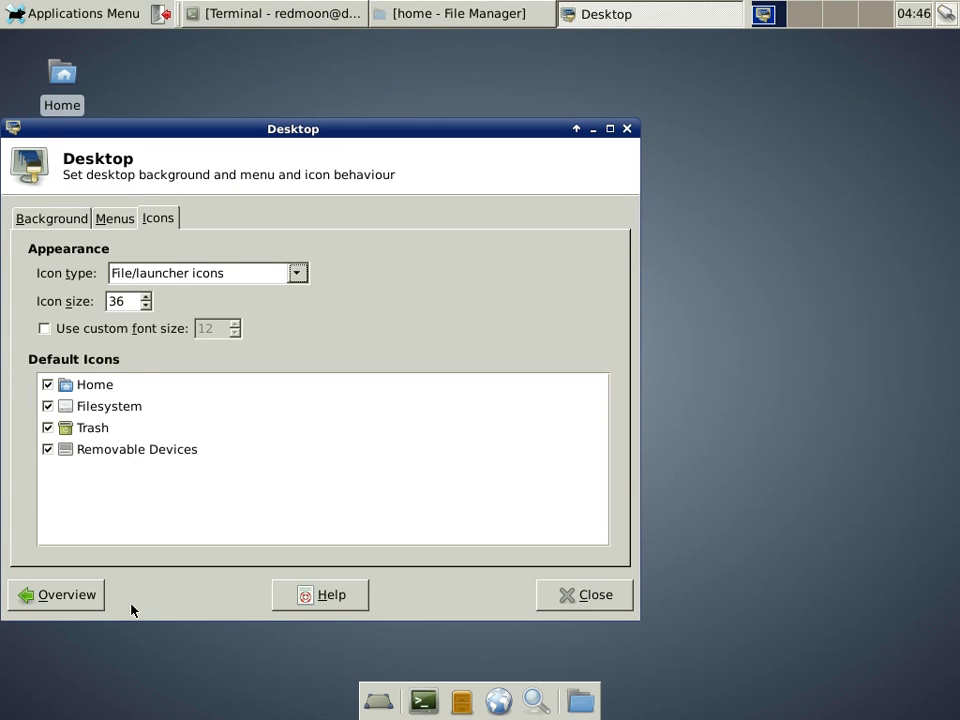
pyautogui.click(90, 603)
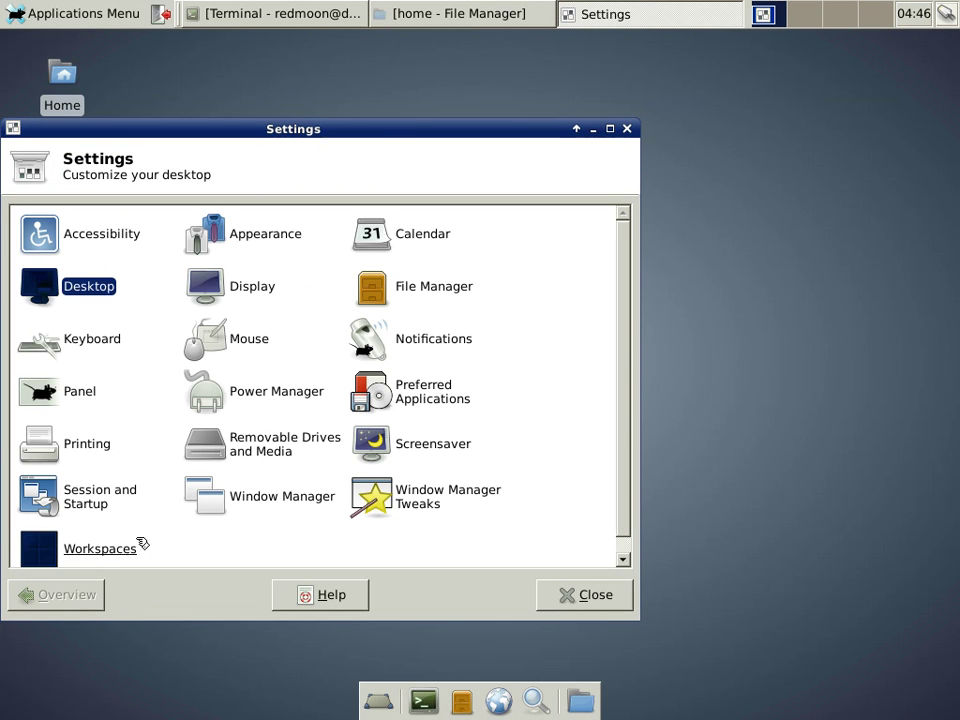
# Step: Examine the available screen resolutions in the Display settings and return to the settings overview
pyautogui.click(252, 287)
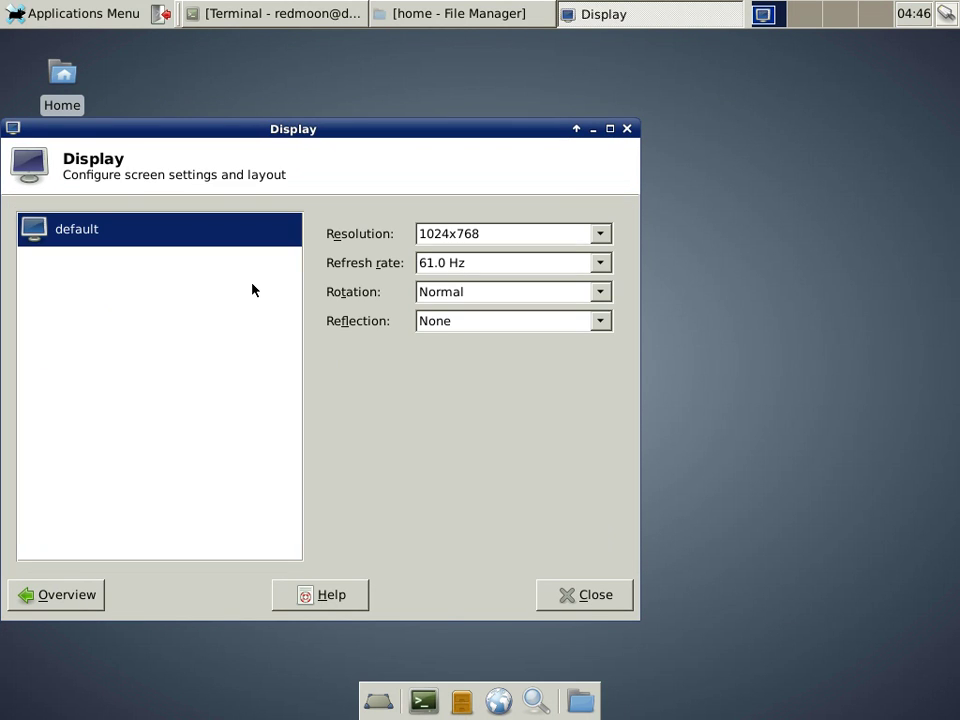
pyautogui.click(600, 234)
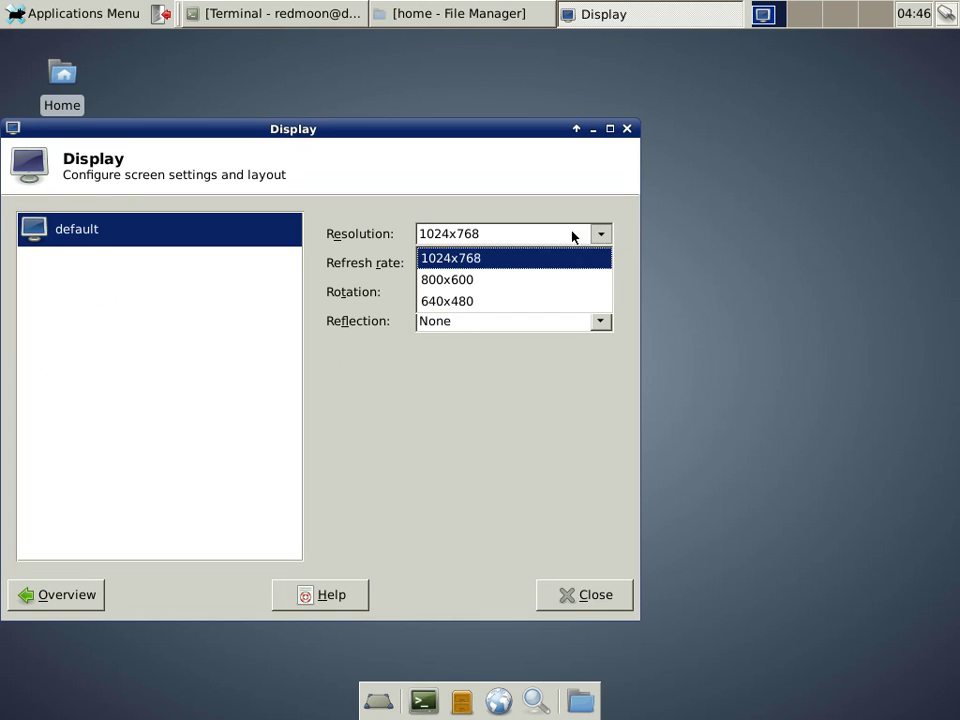
pyautogui.click(56, 600)
pyautogui.click(56, 600)
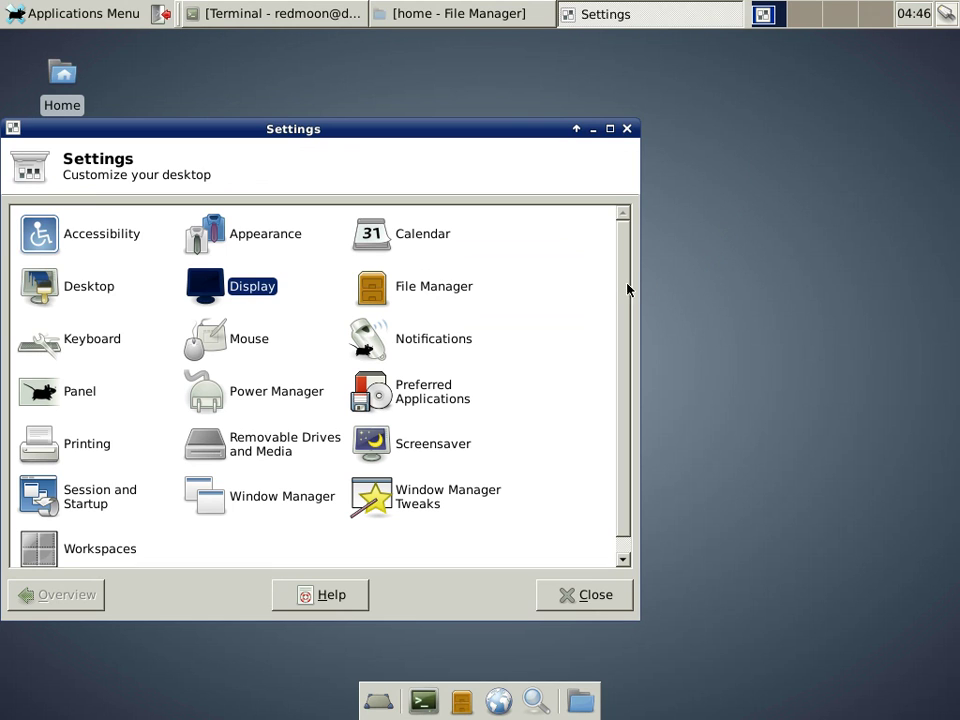
# Step: Open the Panel settings, try the Vertical orientation for Panel 1 and set it back to Horizontal
pyautogui.scroll(-1, 626, 295)
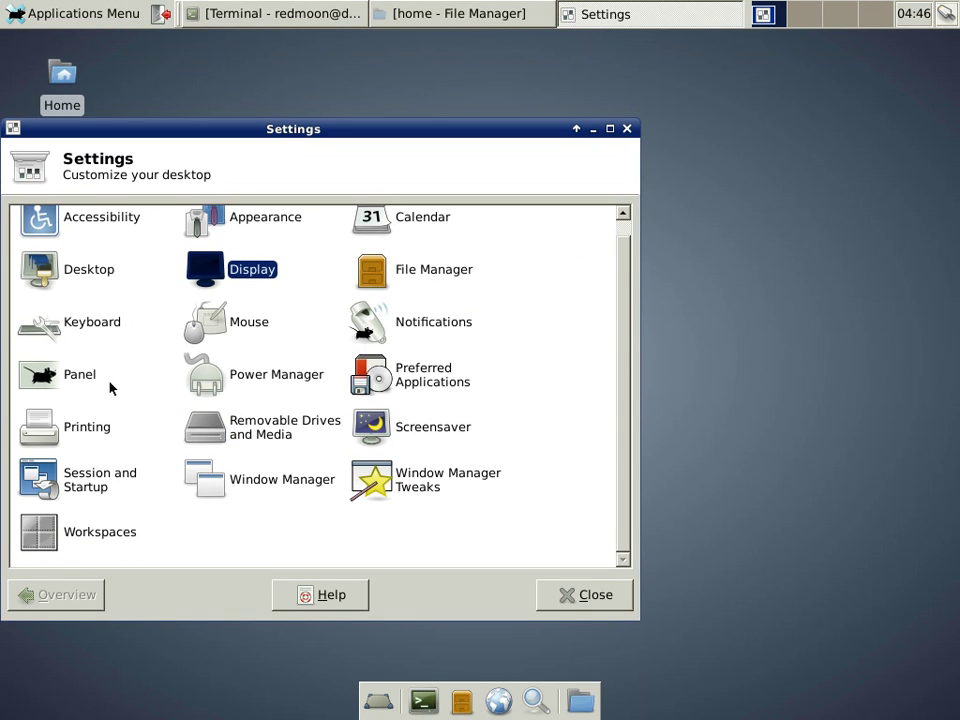
pyautogui.click(70, 378)
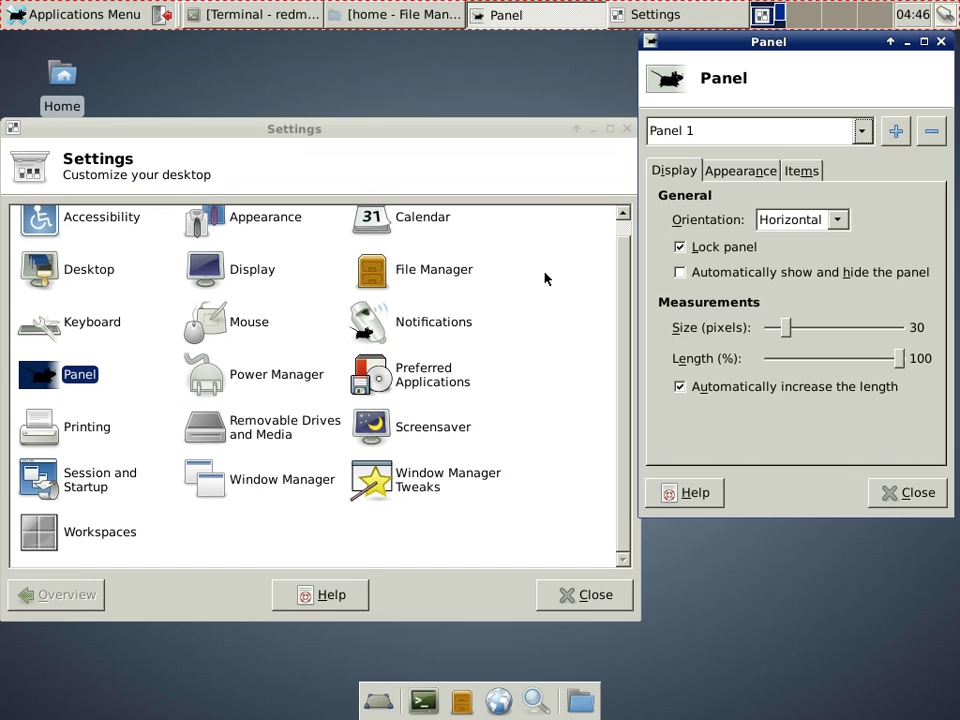
pyautogui.click(835, 219)
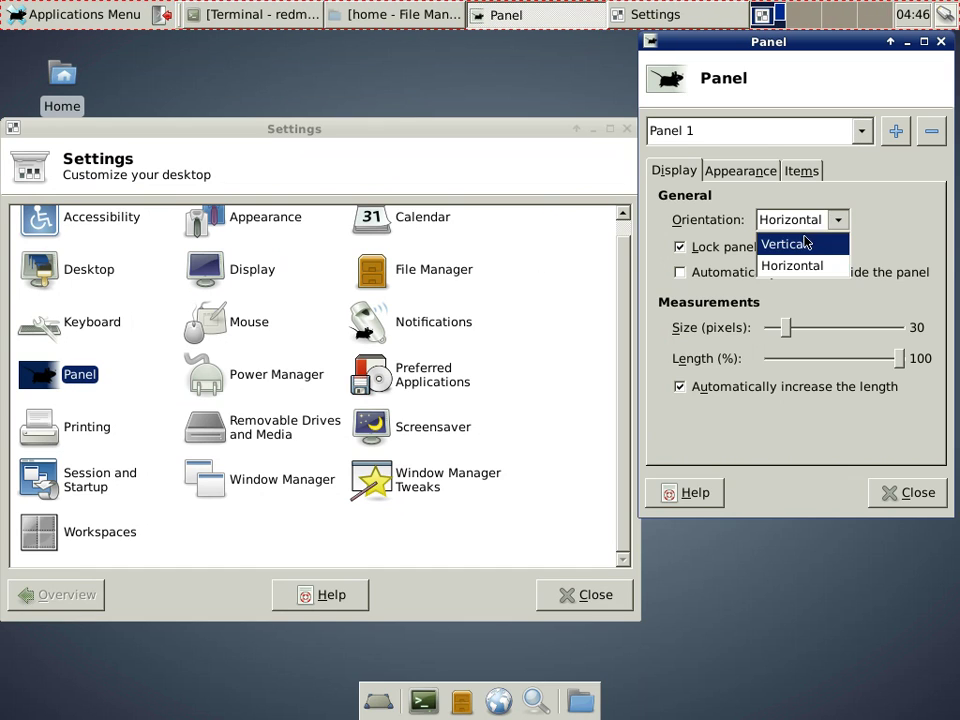
pyautogui.click(804, 243)
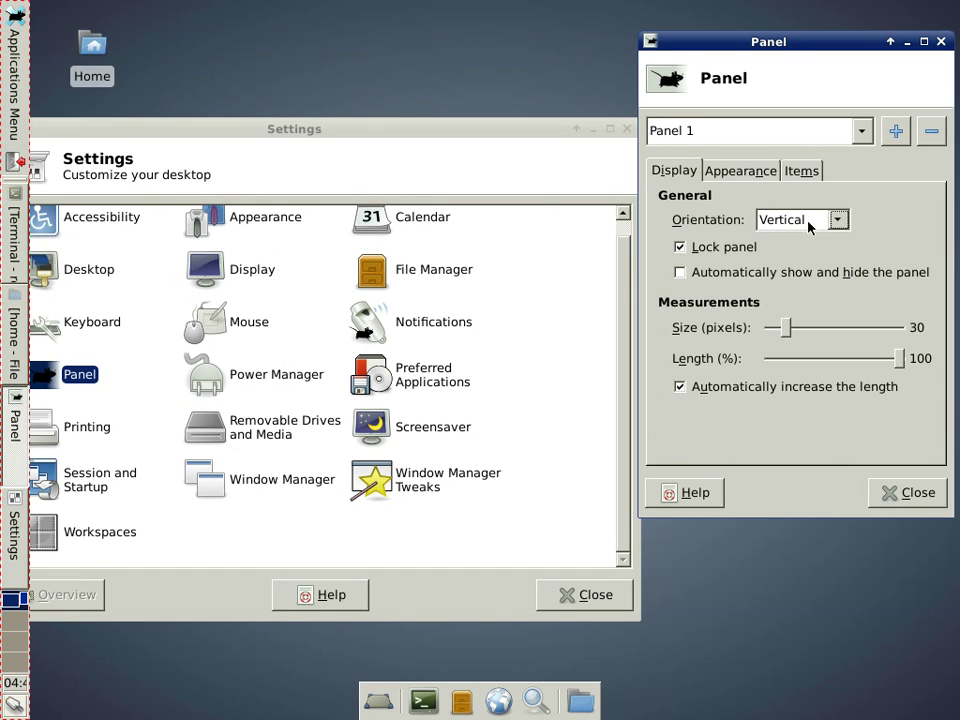
pyautogui.click(838, 220)
pyautogui.click(790, 265)
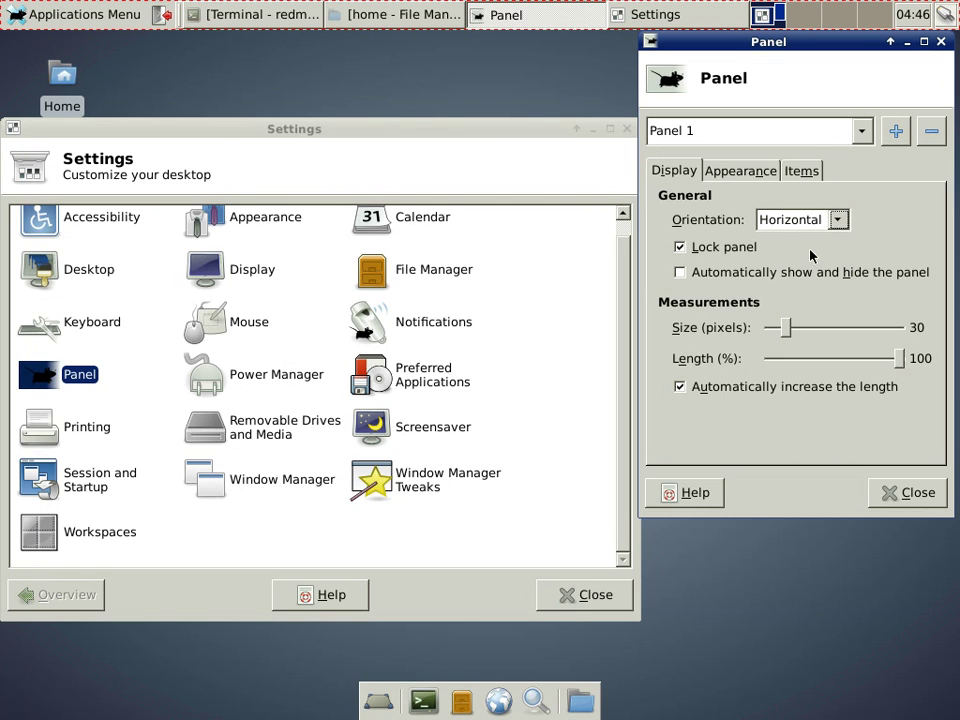
# Step: Try the Solid color and Background image styles for Panel 1, restore None (use system style) and close the Panel settings
pyautogui.click(762, 176)
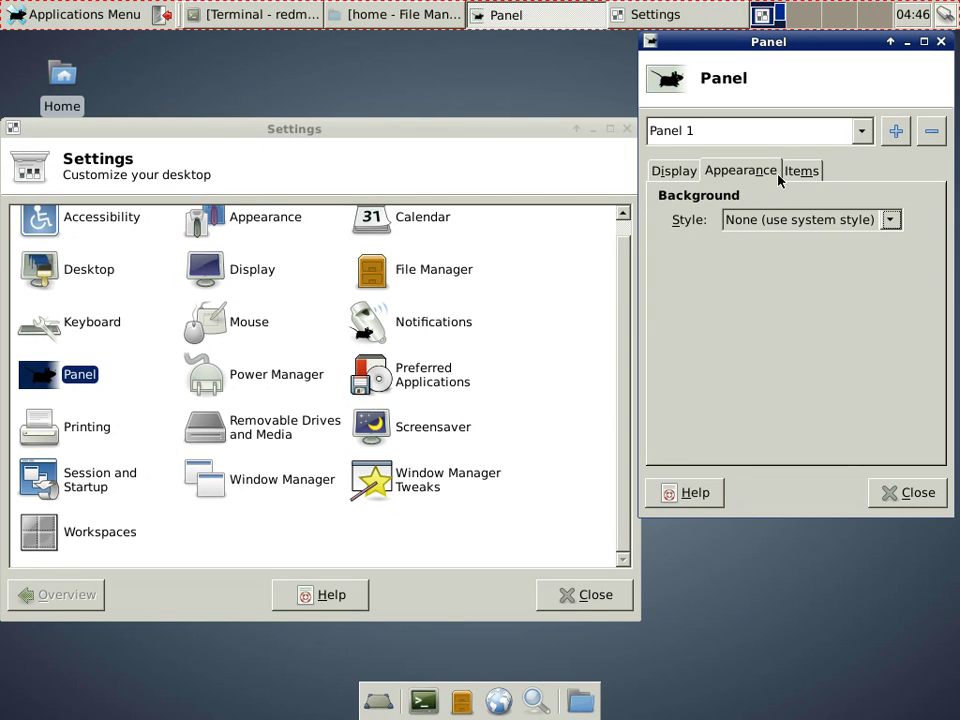
pyautogui.click(890, 220)
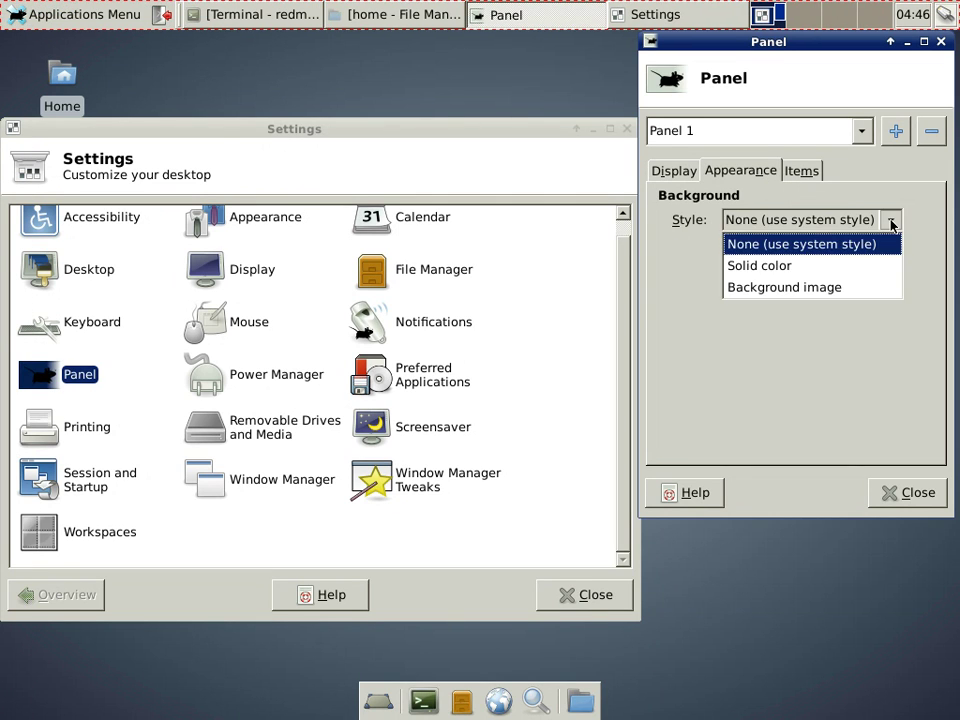
pyautogui.click(845, 267)
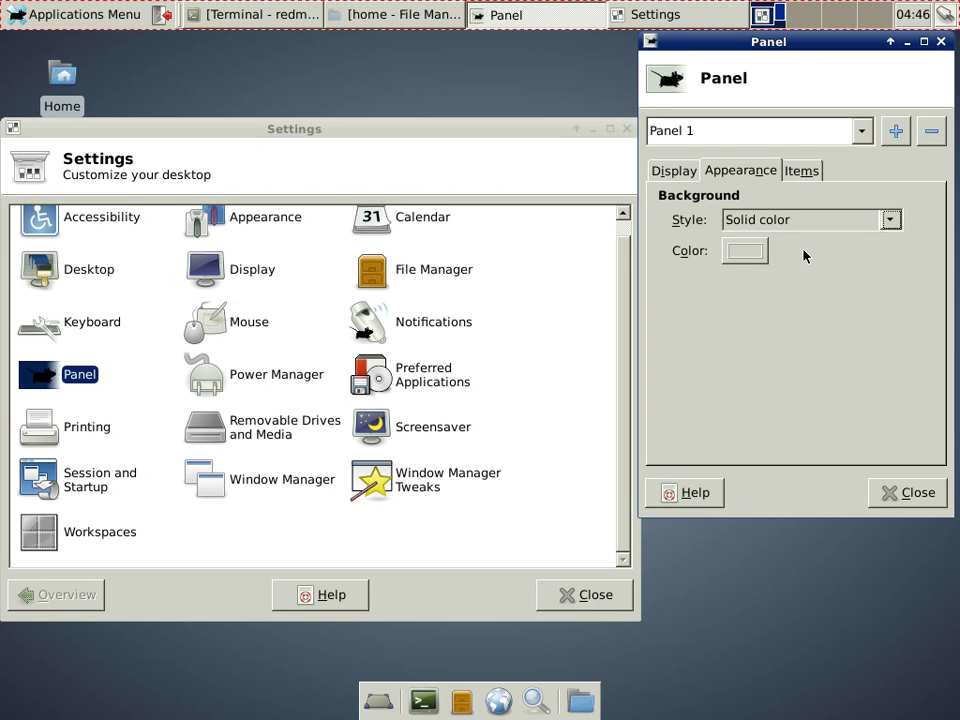
pyautogui.click(890, 220)
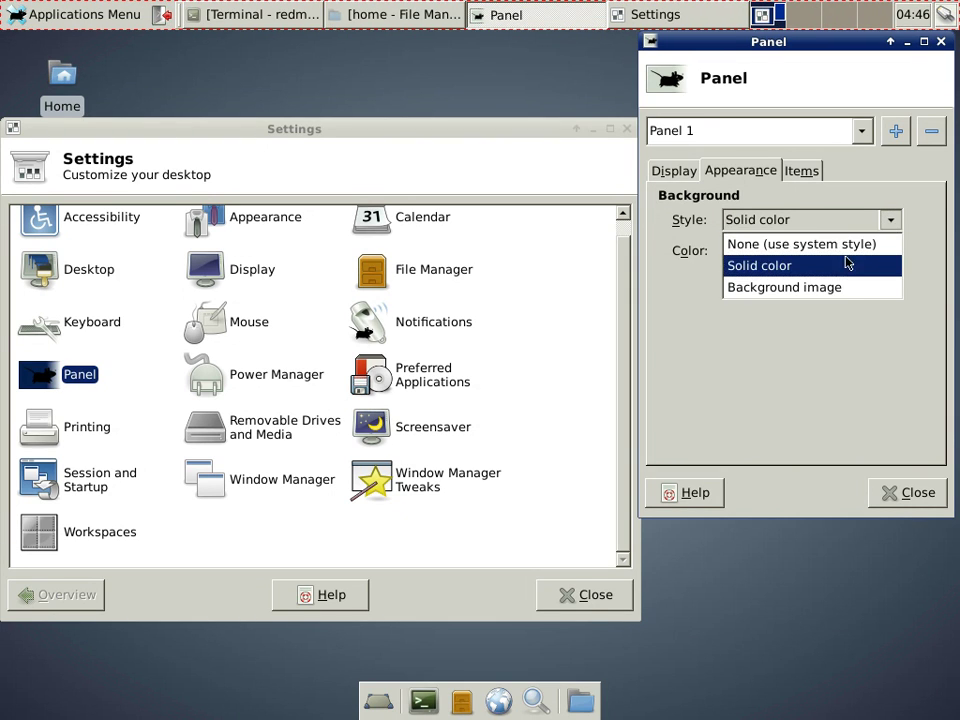
pyautogui.click(833, 288)
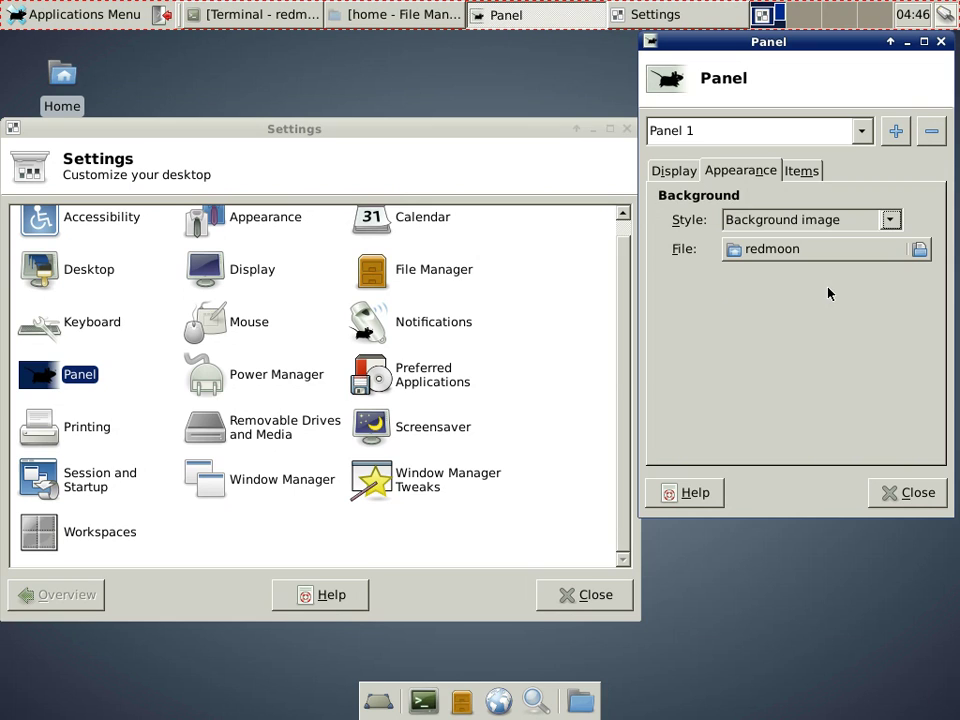
pyautogui.click(887, 221)
pyautogui.click(858, 242)
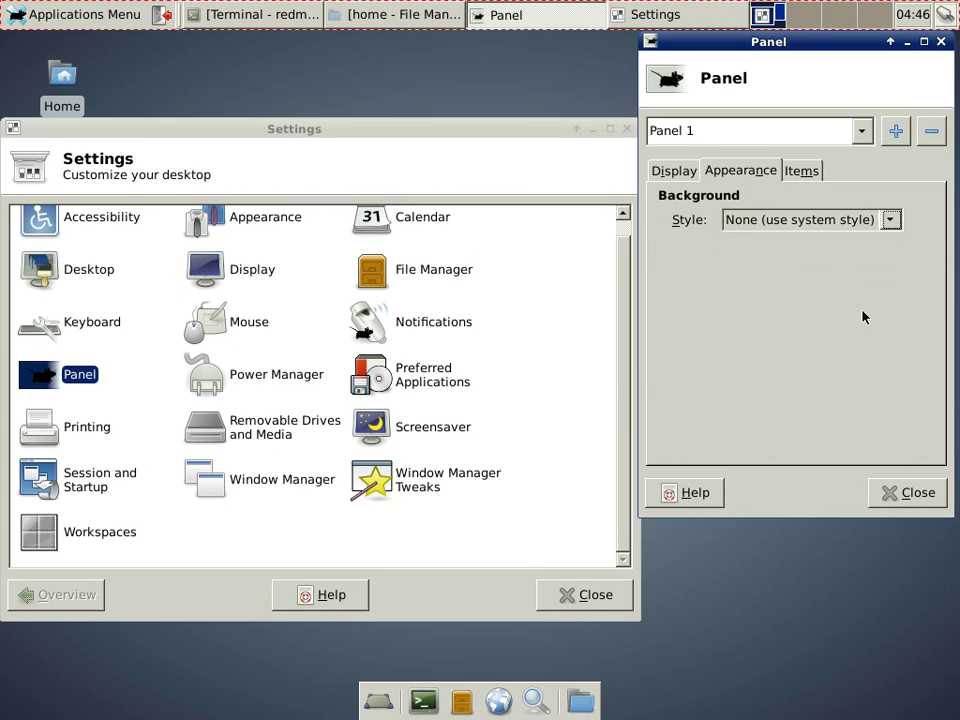
pyautogui.click(905, 492)
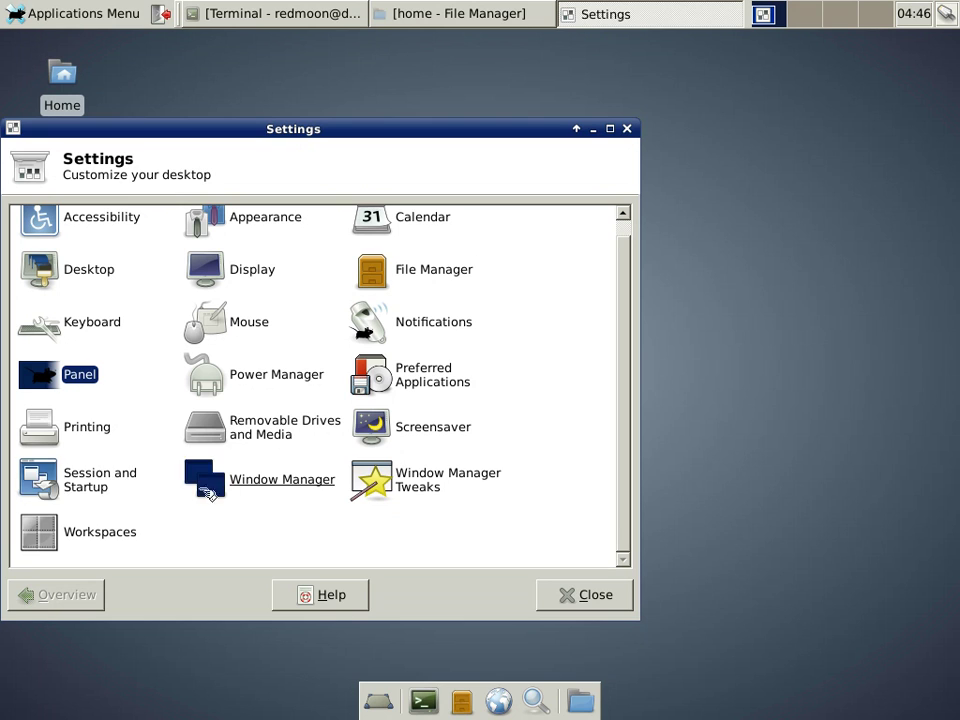
# Step: Look through the Splash, Application Autostart, Session and Advanced options of Session and Startup and return to the settings overview
pyautogui.click(122, 462)
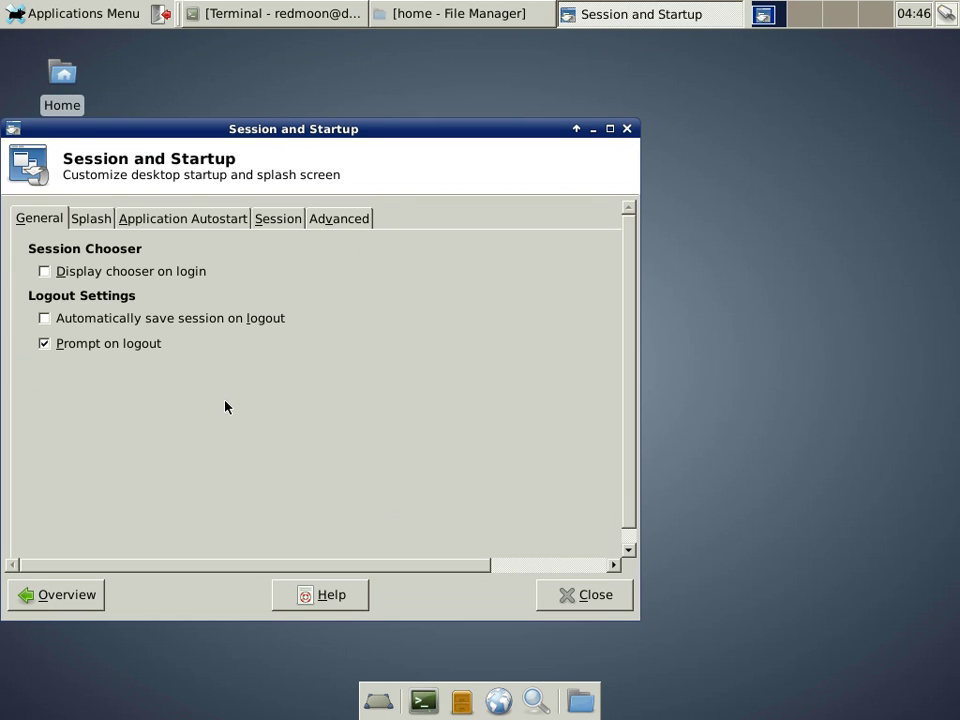
pyautogui.click(92, 219)
pyautogui.click(153, 220)
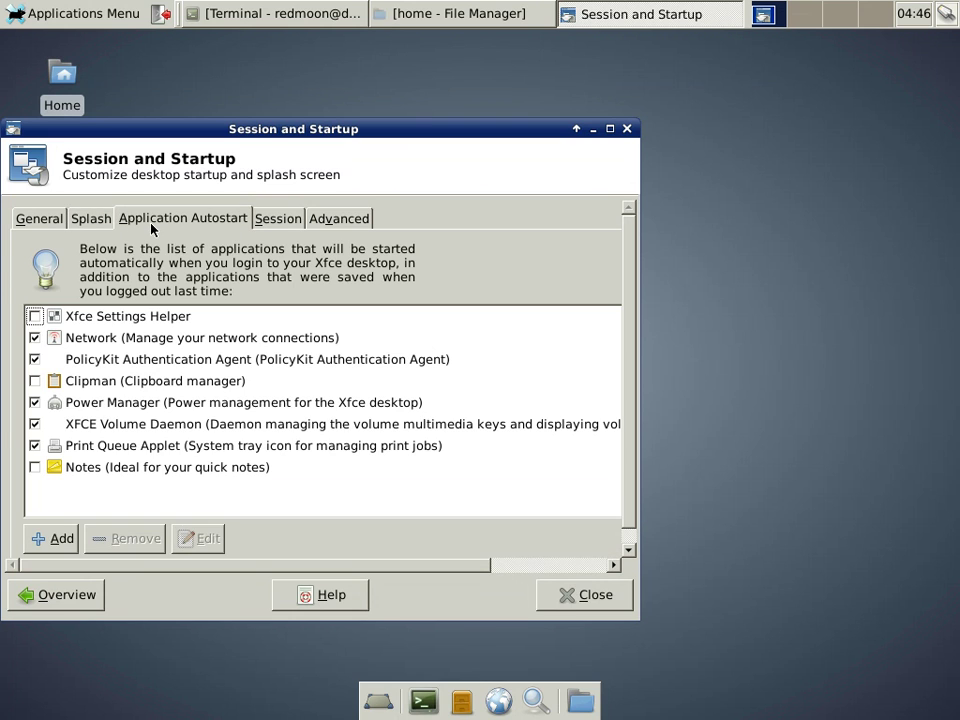
pyautogui.click(295, 220)
pyautogui.click(326, 219)
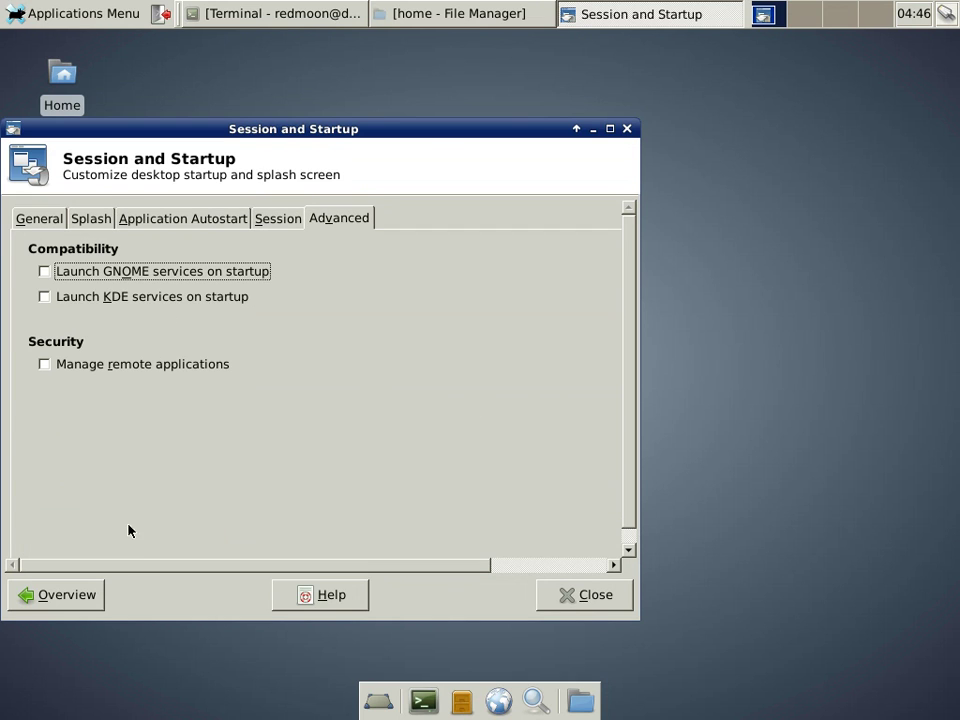
pyautogui.click(62, 595)
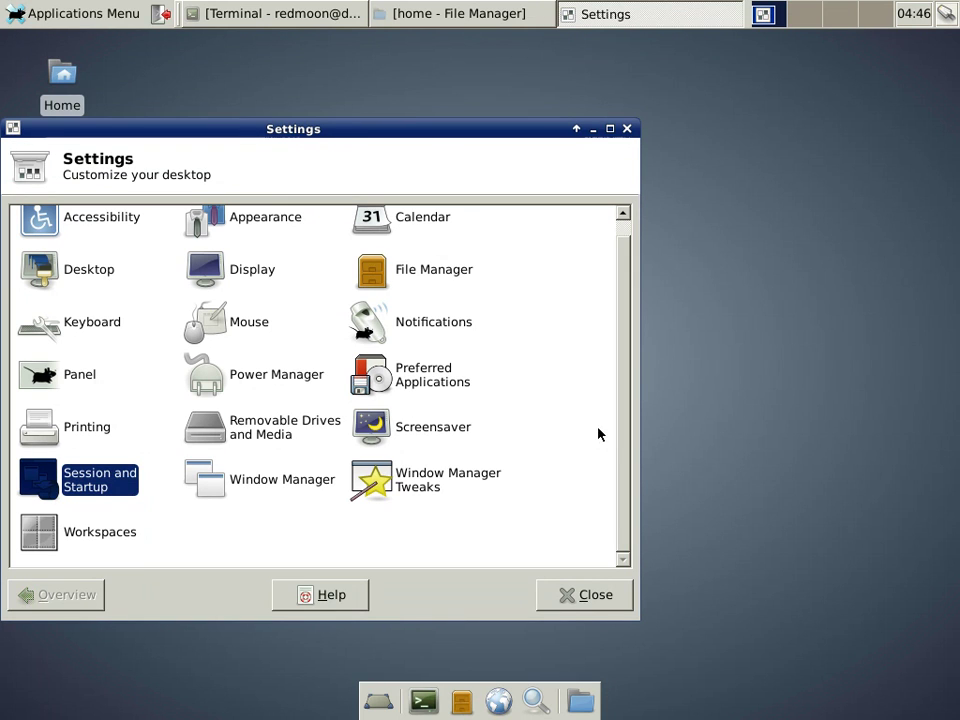
# Step: Open the Window Manager settings, preview the window themes one after another and apply Elberg
pyautogui.click(296, 484)
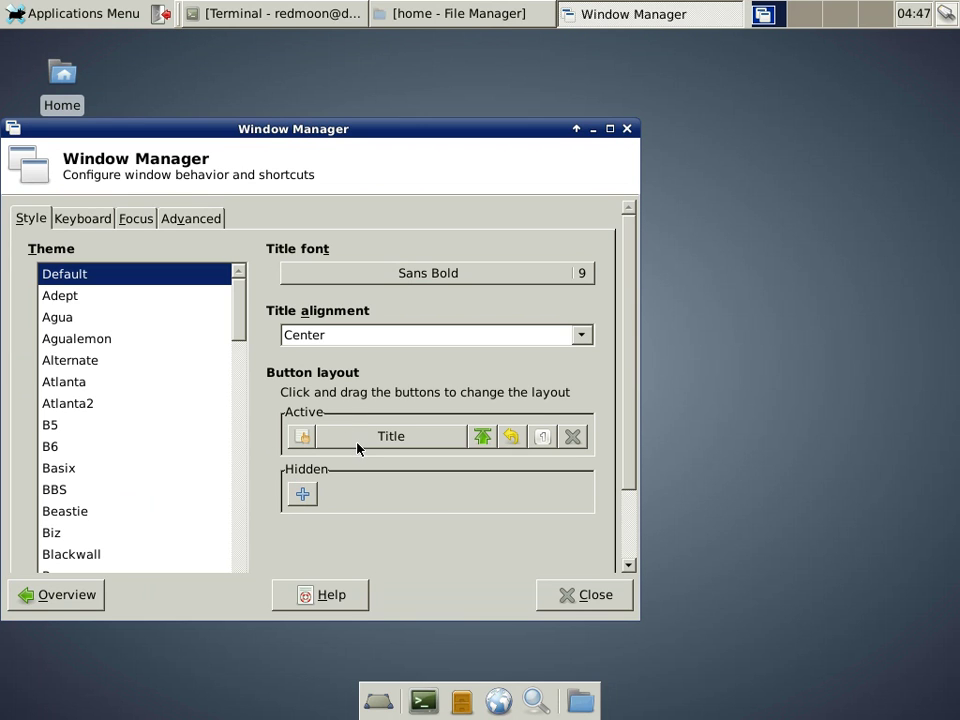
pyautogui.click(88, 297)
pyautogui.press('Down')
pyautogui.press('Down')
pyautogui.press('Down')
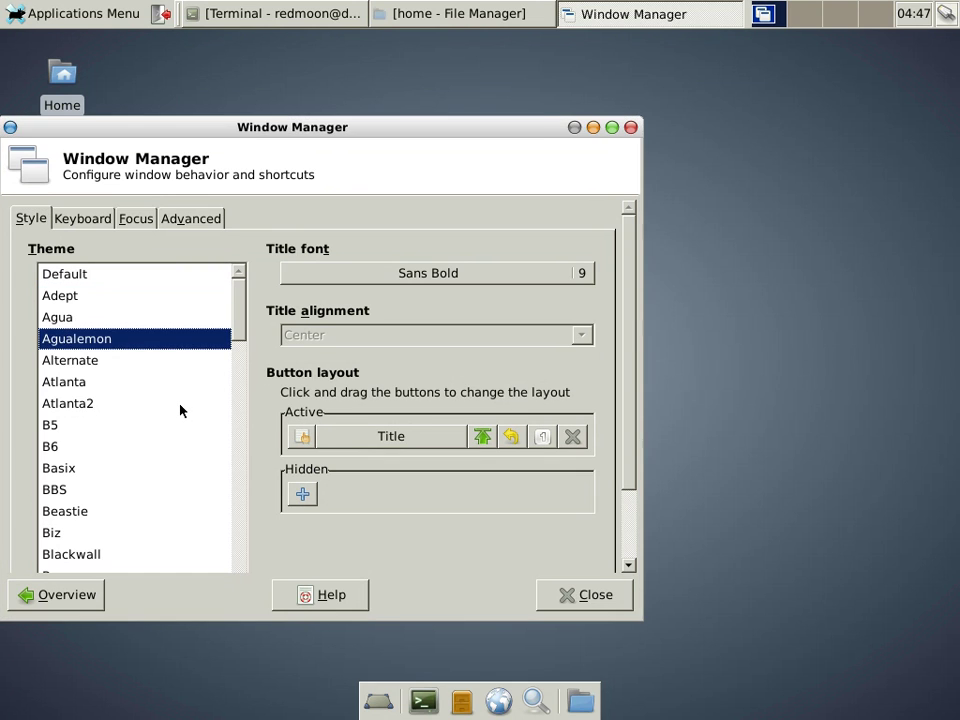
pyautogui.press('Down')
pyautogui.press('Down')
pyautogui.press('Down')
pyautogui.press('Down')
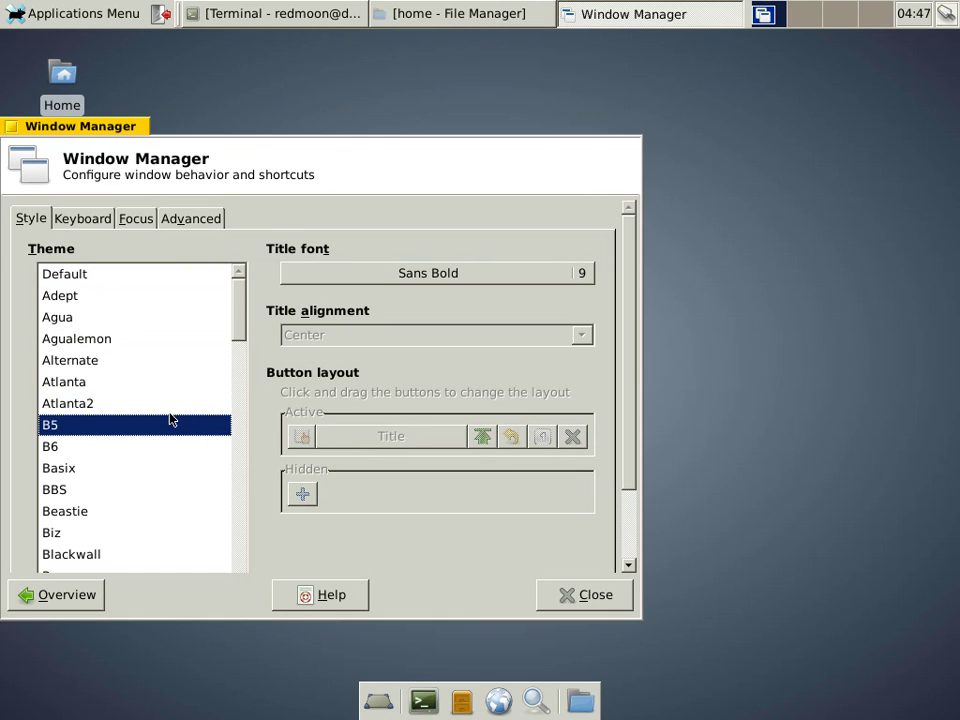
pyautogui.press('Down')
pyautogui.press('Down')
pyautogui.press('Down')
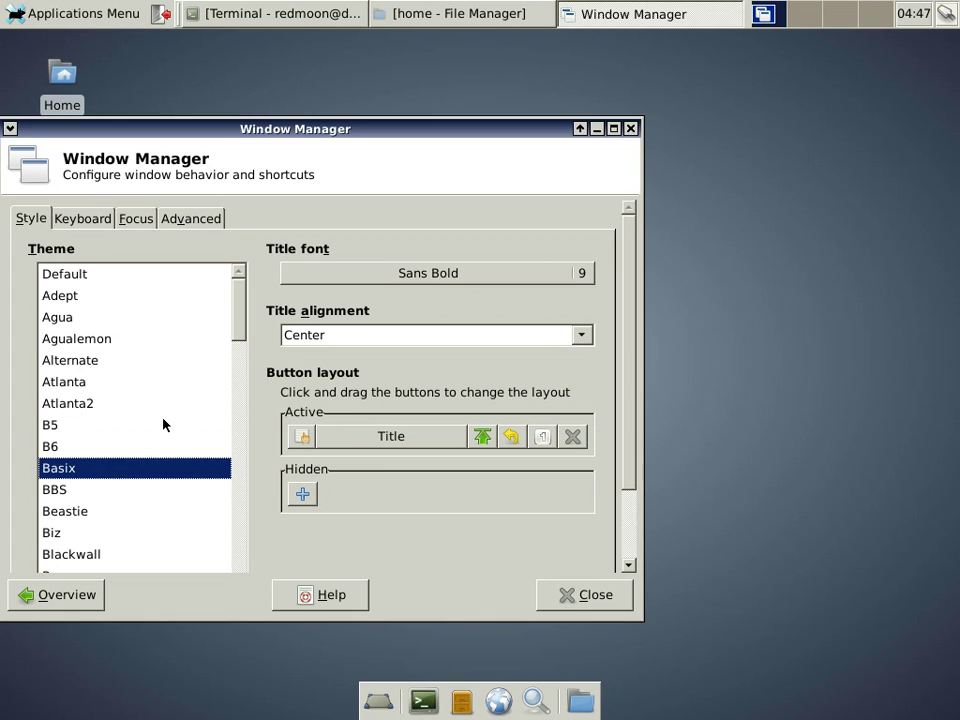
pyautogui.press('Down')
pyautogui.press('Down')
pyautogui.press('Down')
pyautogui.press('Down')
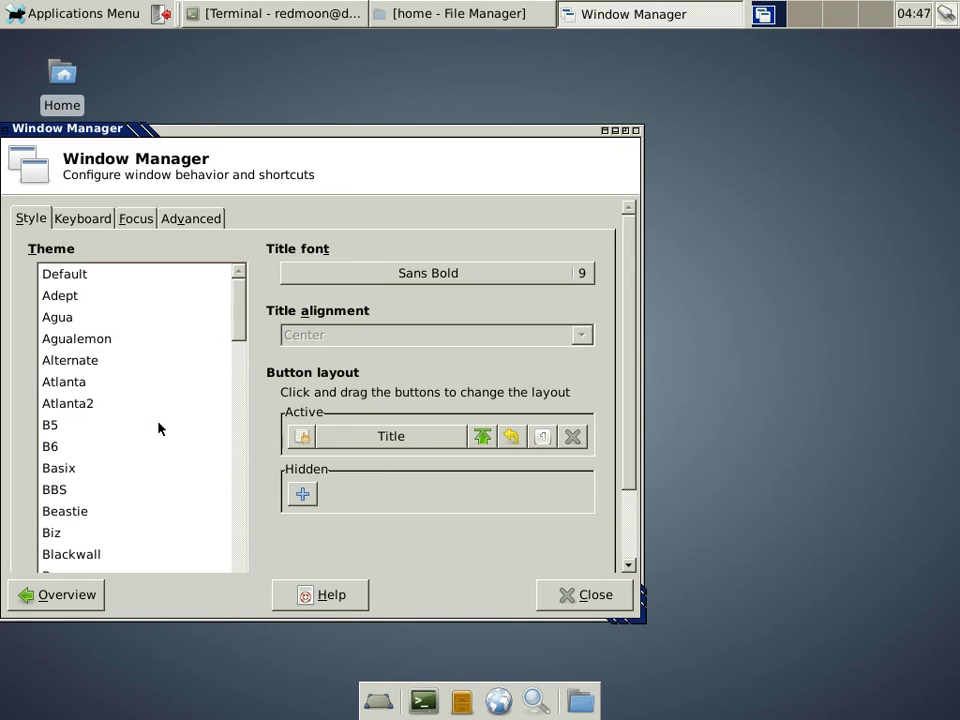
pyautogui.press('Down')
pyautogui.press('Down')
pyautogui.press('Down')
pyautogui.press('Down')
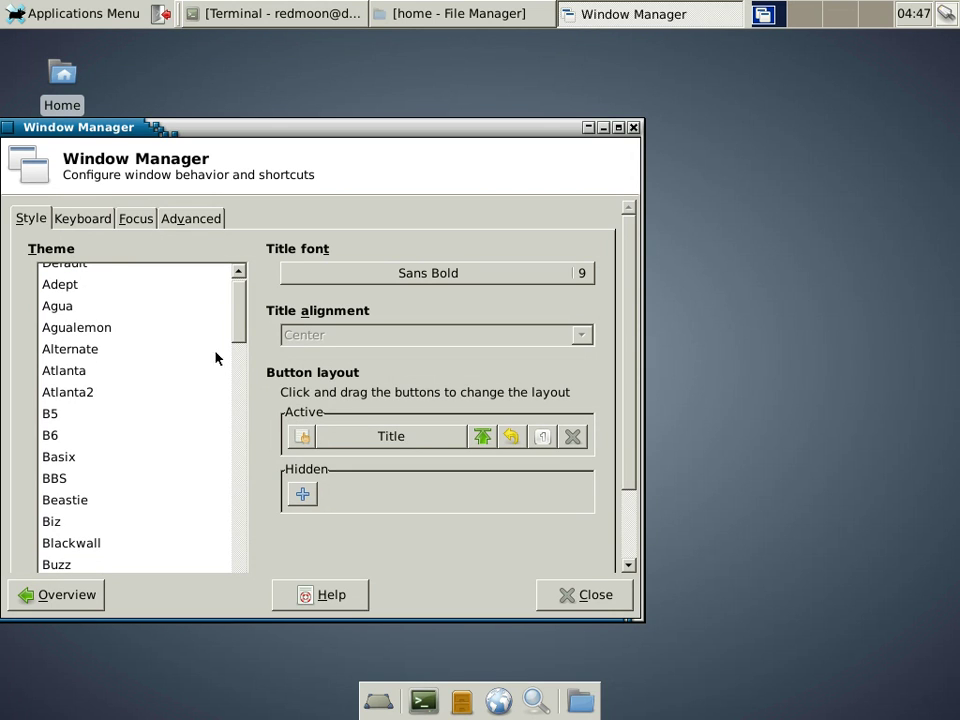
pyautogui.moveTo(242, 309); pyautogui.dragTo(263, 371)
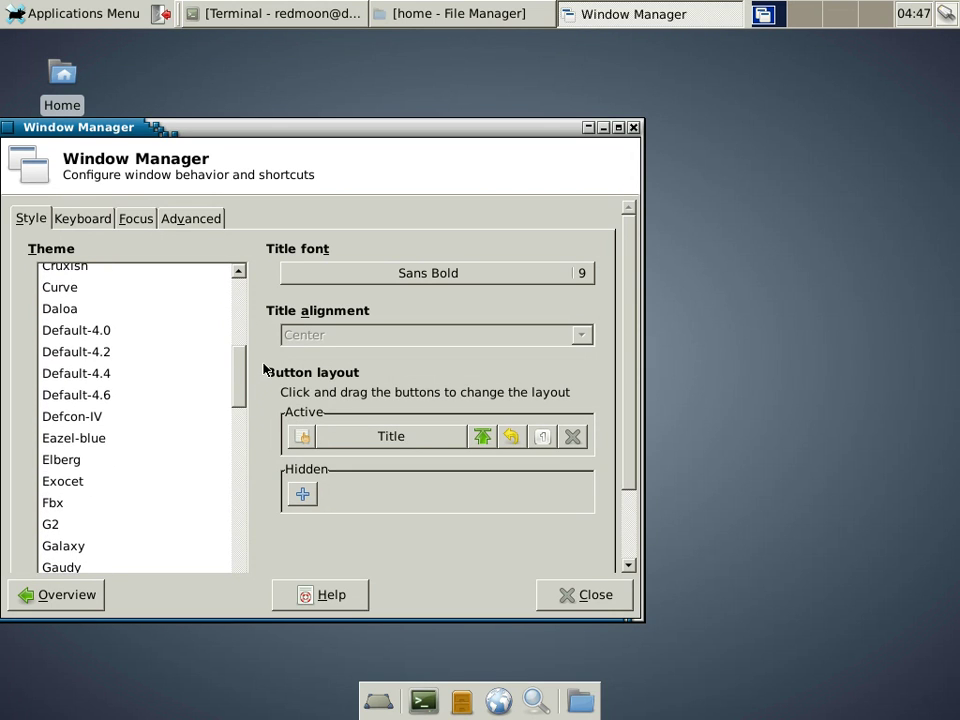
pyautogui.press('Down')
pyautogui.press('Down')
pyautogui.press('Down')
pyautogui.press('Down')
pyautogui.press('Down')
pyautogui.press('Down')
pyautogui.press('Down')
pyautogui.press('Down')
pyautogui.press('Down')
pyautogui.press('Down')
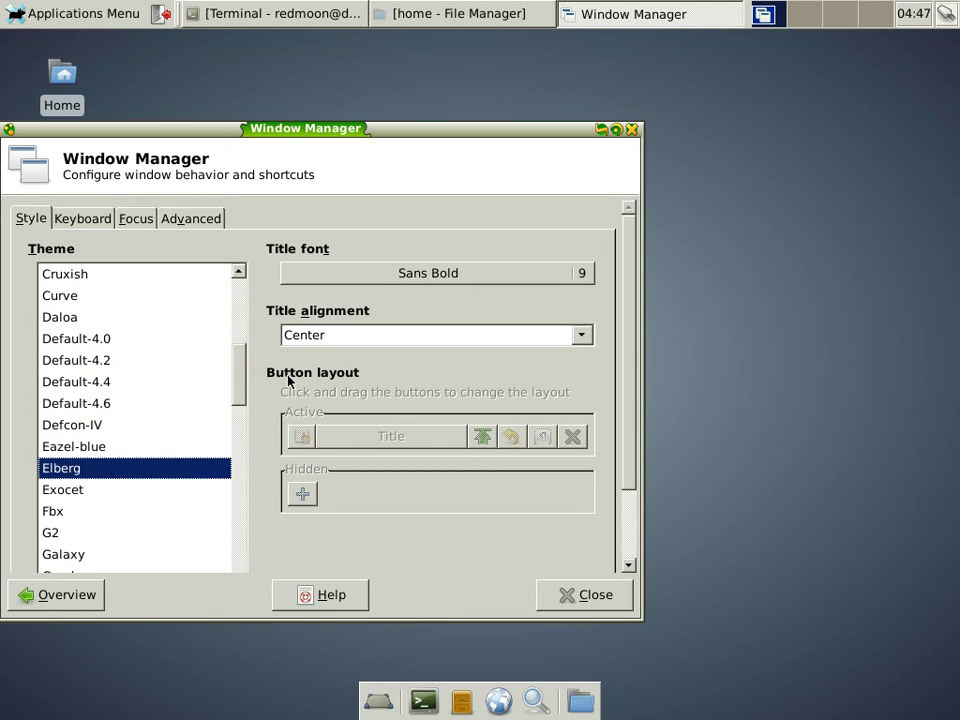
pyautogui.press('Down')
pyautogui.press('Up')
# Step: View the Window Manager's Keyboard, Focus and Advanced options and return to the settings overview
pyautogui.click(82, 222)
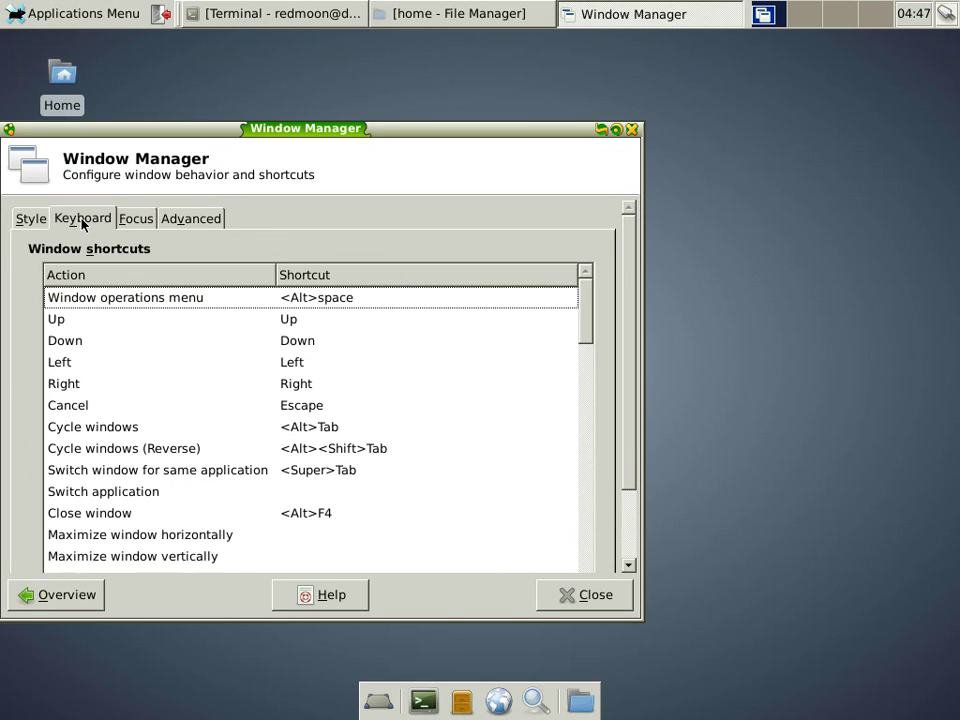
pyautogui.click(136, 218)
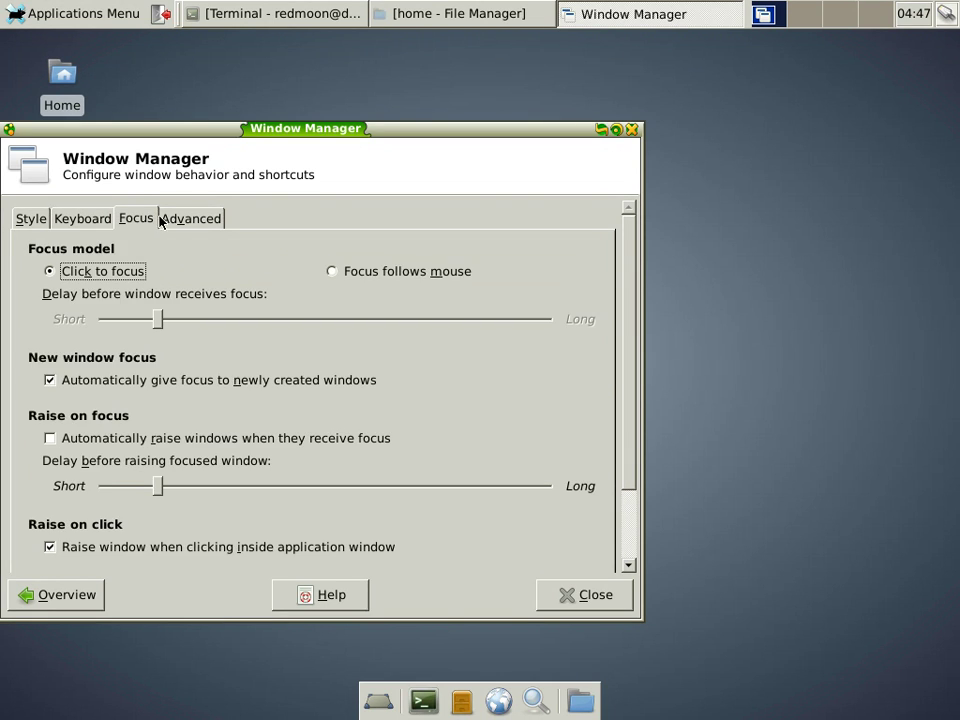
pyautogui.click(186, 218)
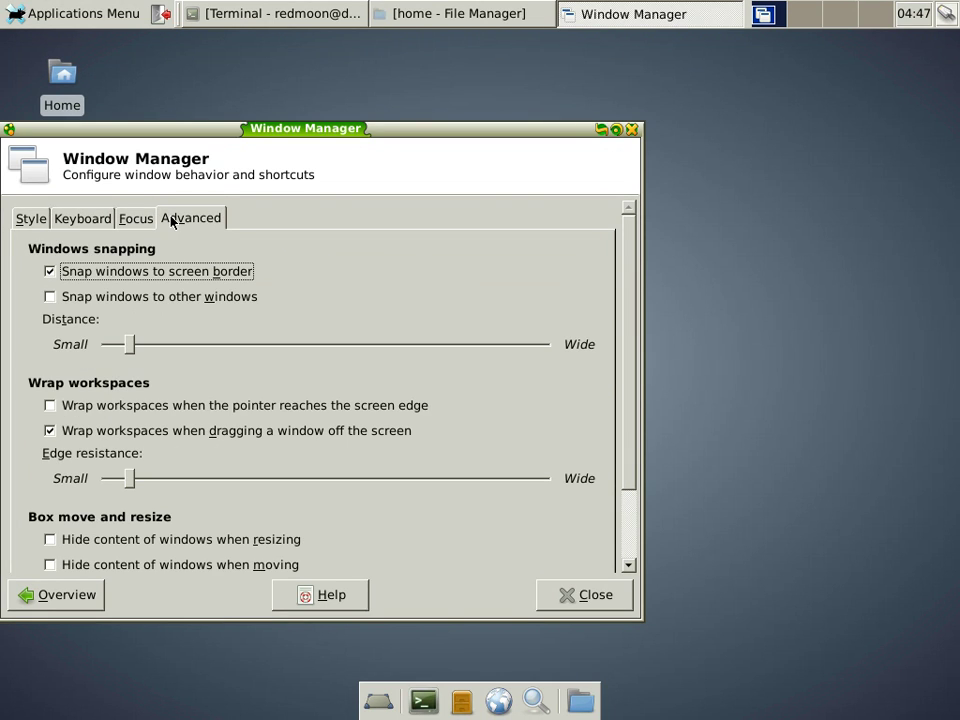
pyautogui.click(77, 600)
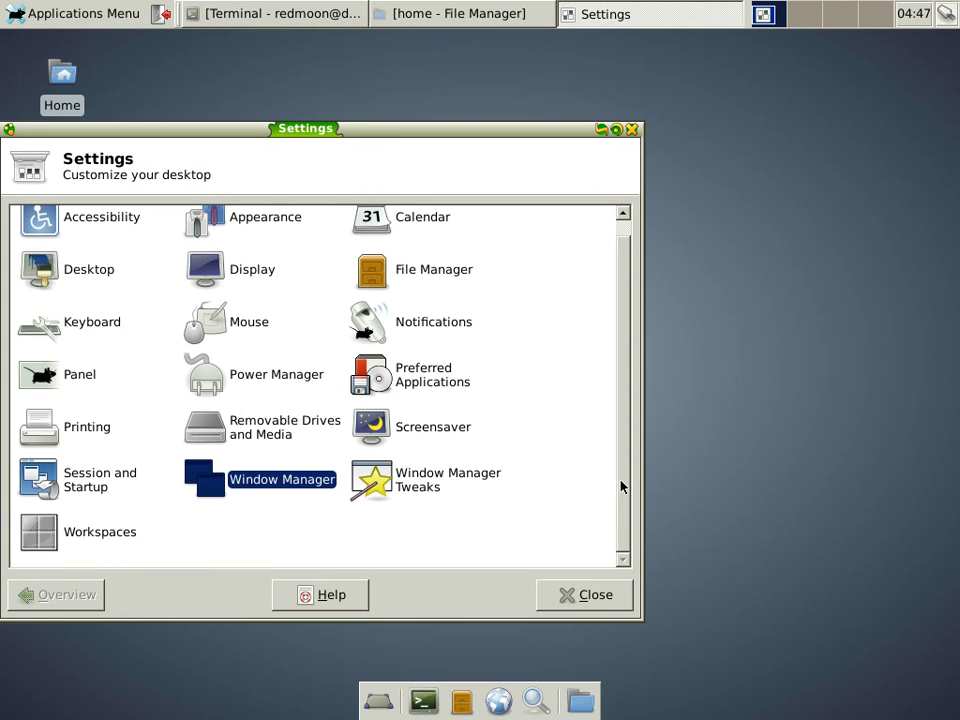
# Step: View the number, names and margins of the workspaces, return to the overview and close the Settings window
pyautogui.click(86, 538)
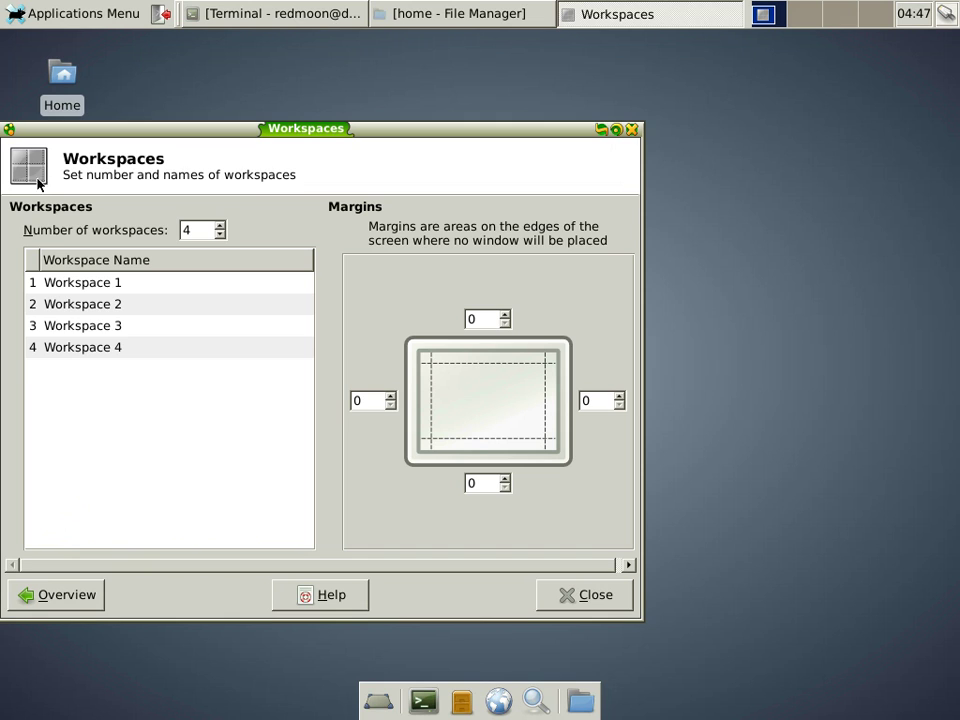
pyautogui.click(36, 598)
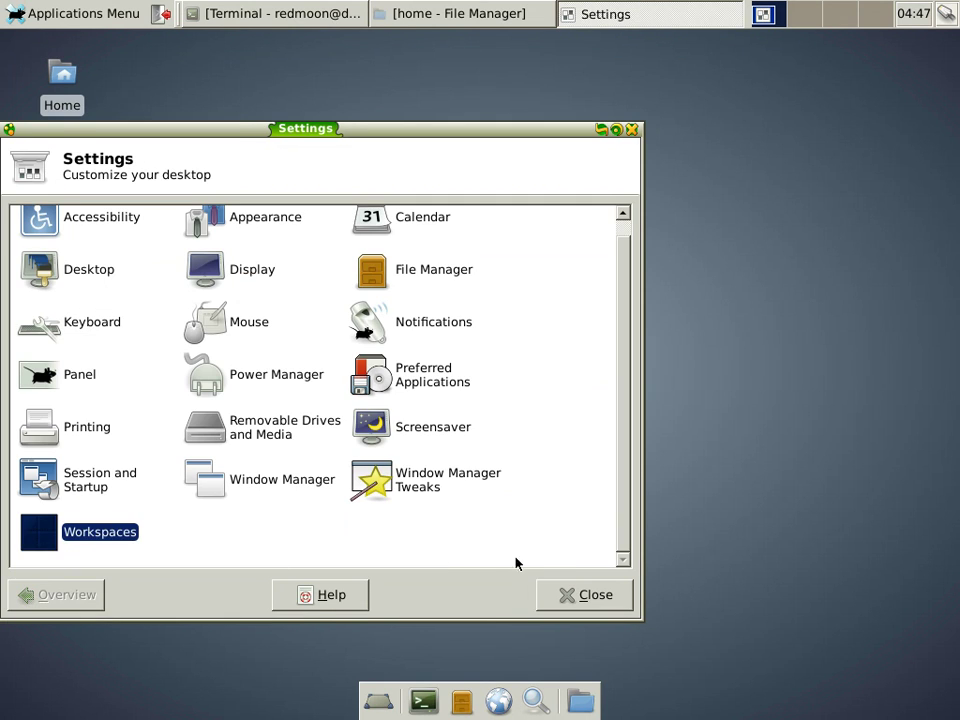
pyautogui.click(566, 597)
# Step: Examine the installed applications in the Accessories, Graphics, Multimedia and Office categories of the applications menu
pyautogui.click(40, 12)
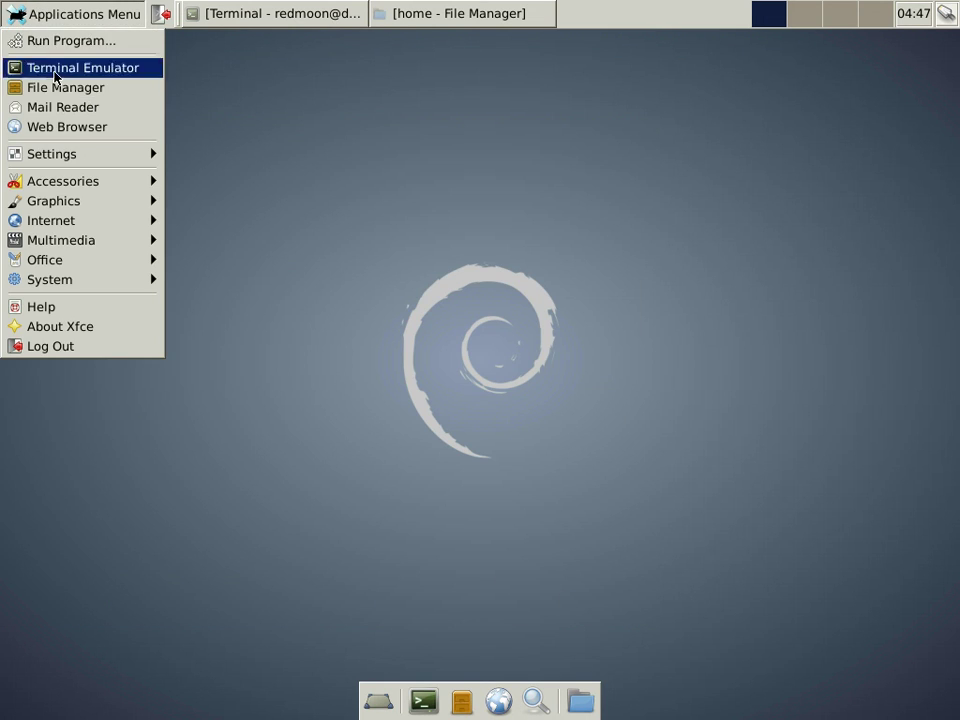
pyautogui.moveTo(56, 181)
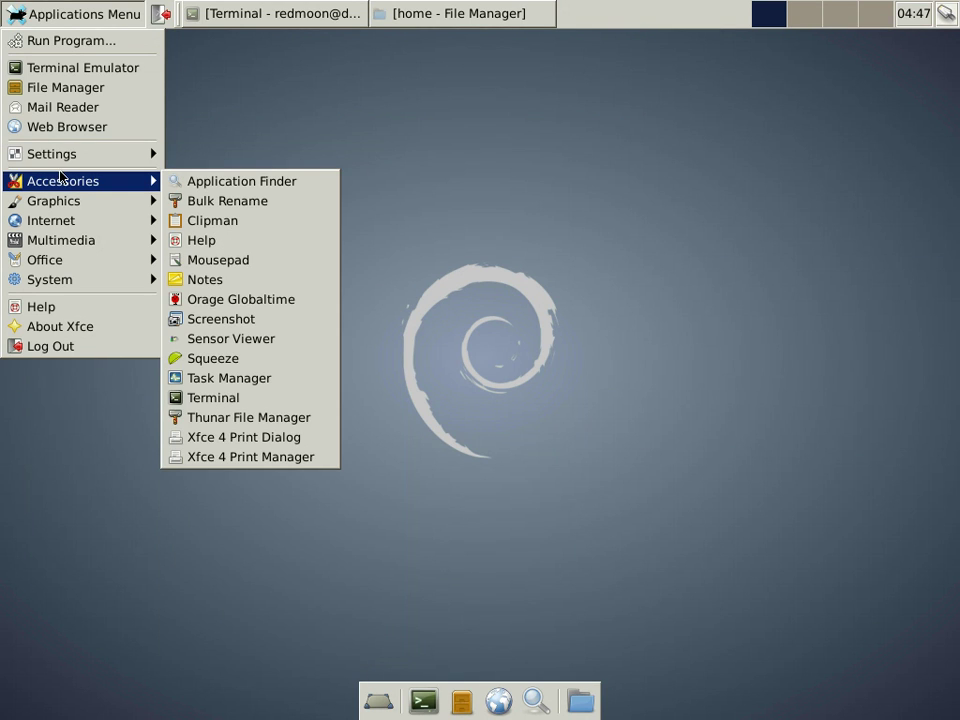
pyautogui.moveTo(70, 206)
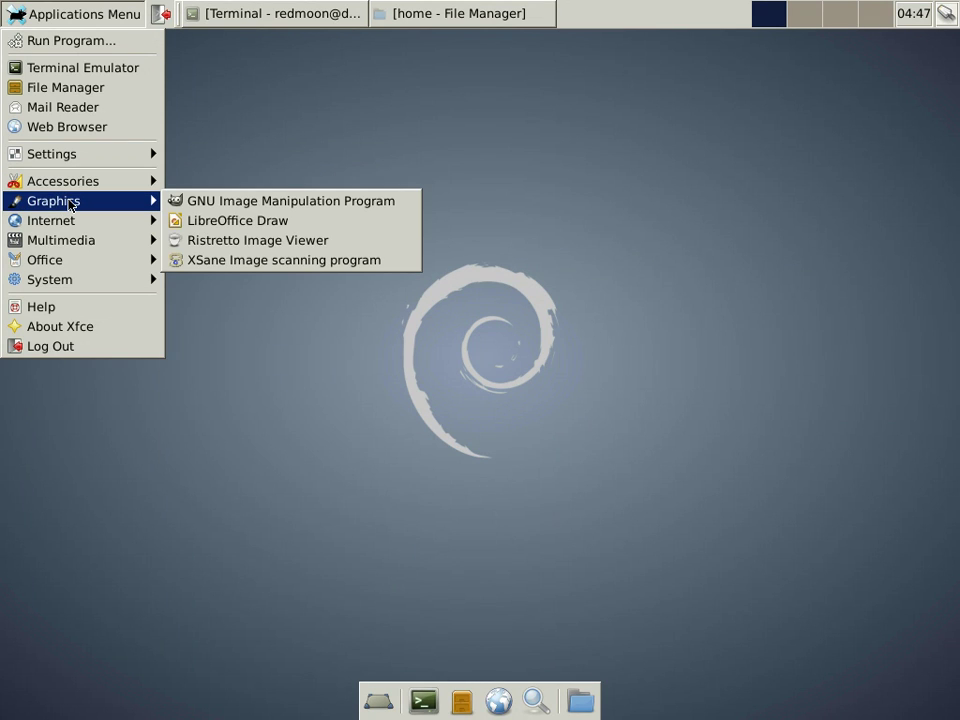
pyautogui.moveTo(79, 243)
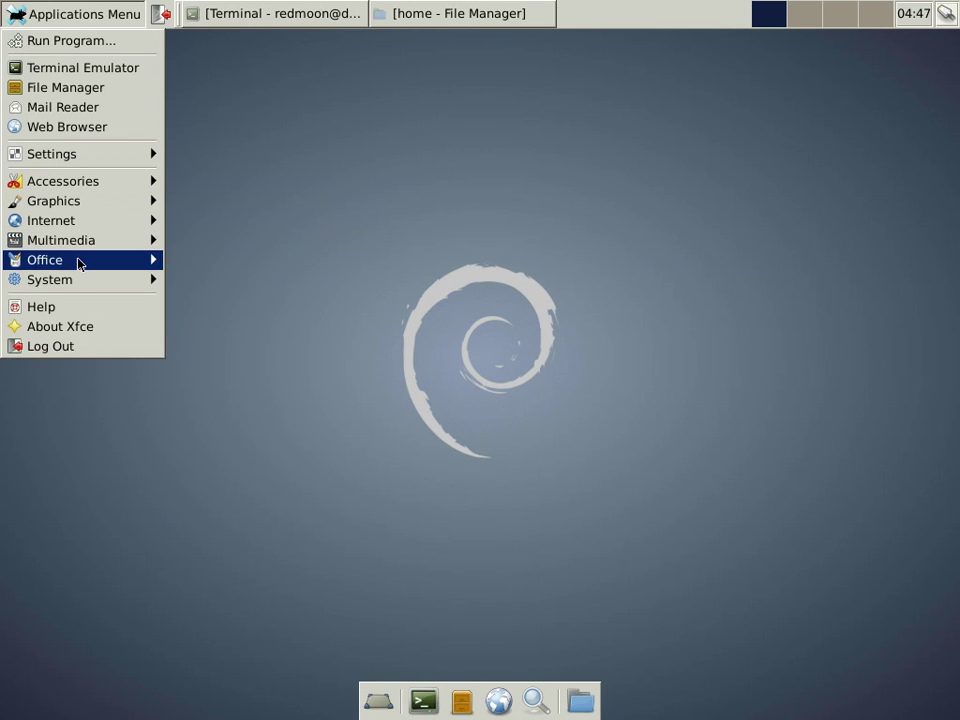
pyautogui.moveTo(79, 265)
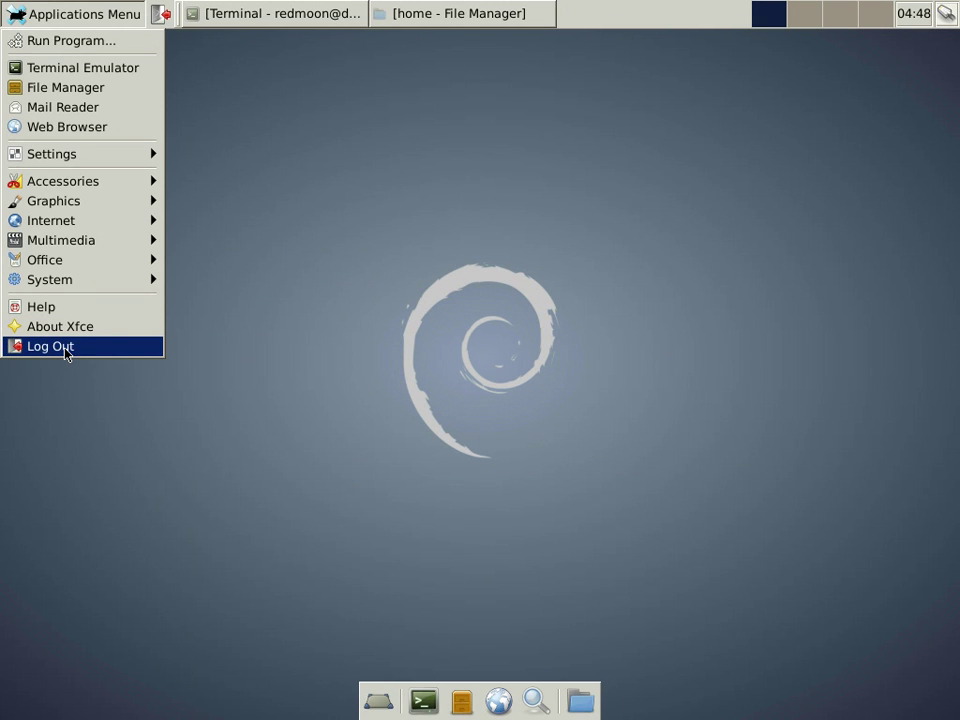
# Step: Log out of the desktop session and view the session types offered at the login screen, keeping Default Xsession
pyautogui.click(65, 350)
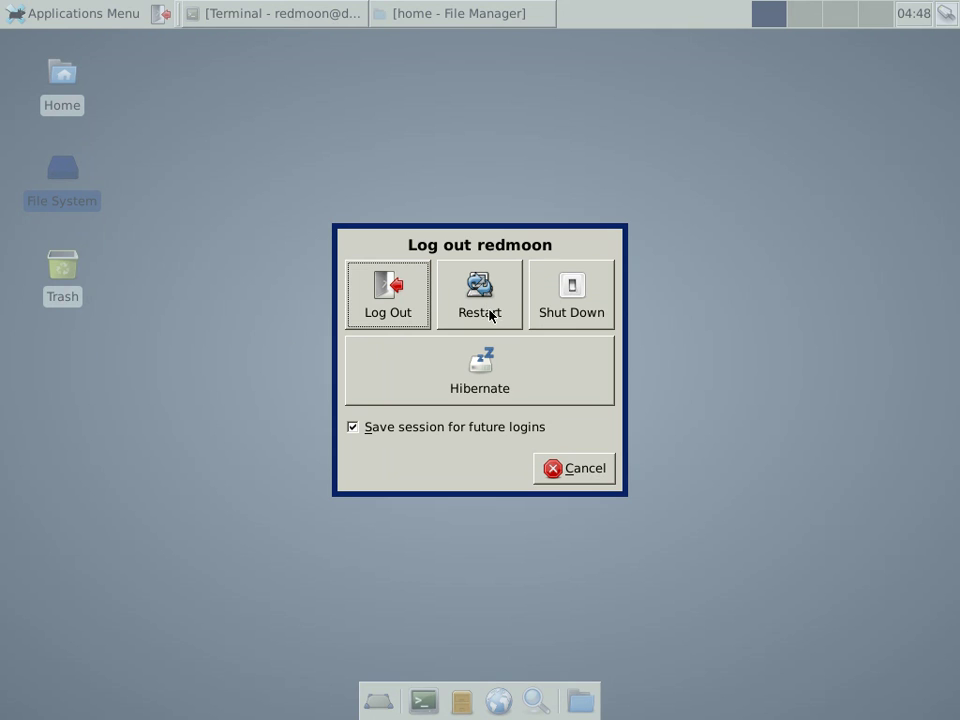
pyautogui.click(398, 289)
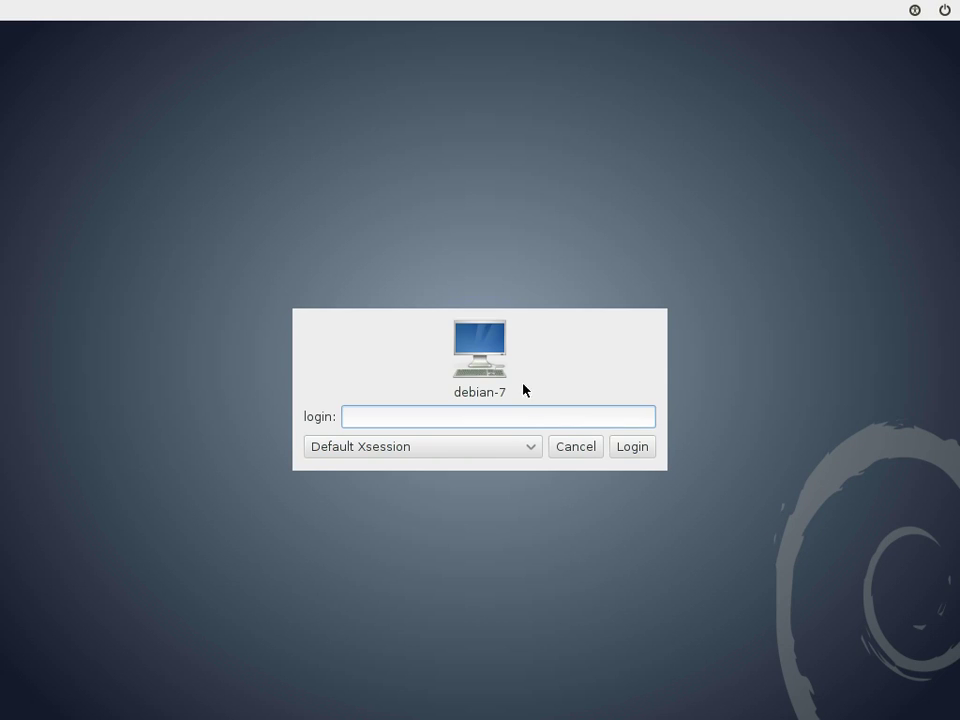
pyautogui.click(531, 449)
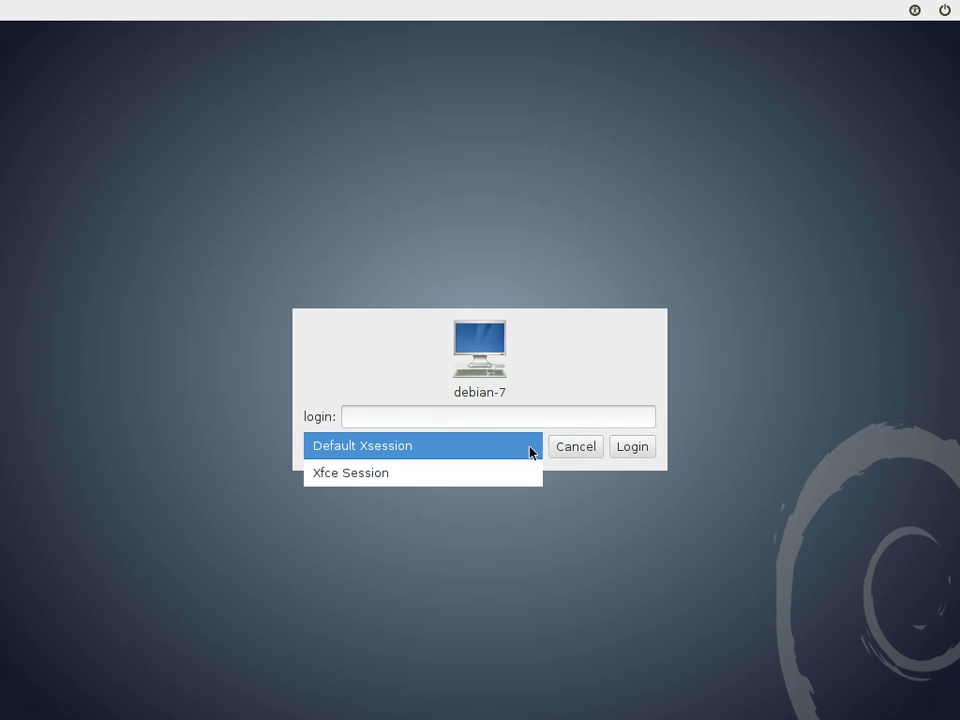
pyautogui.click(533, 450)
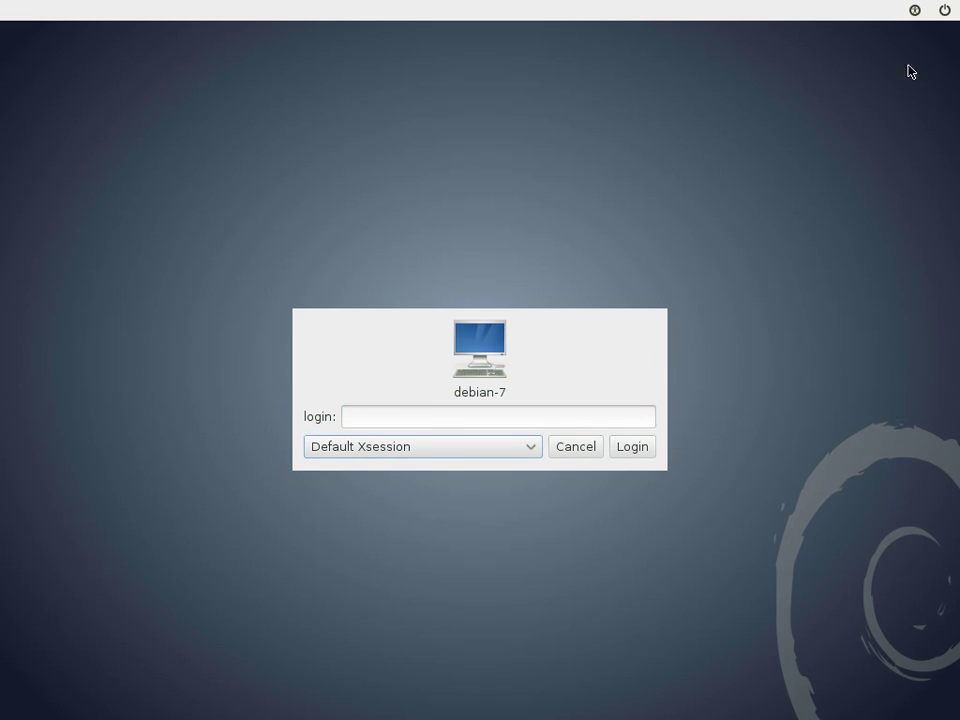
# Step: Try the Large Font and High Contrast accessibility options on the login screen and turn both off again
pyautogui.click(915, 18)
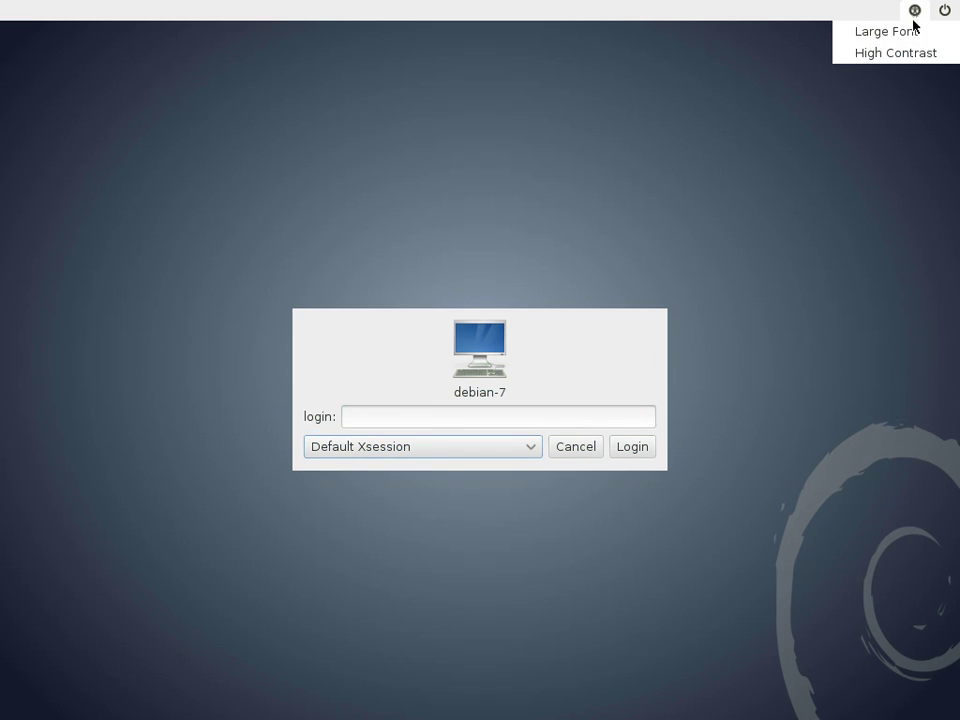
pyautogui.click(911, 32)
pyautogui.click(913, 12)
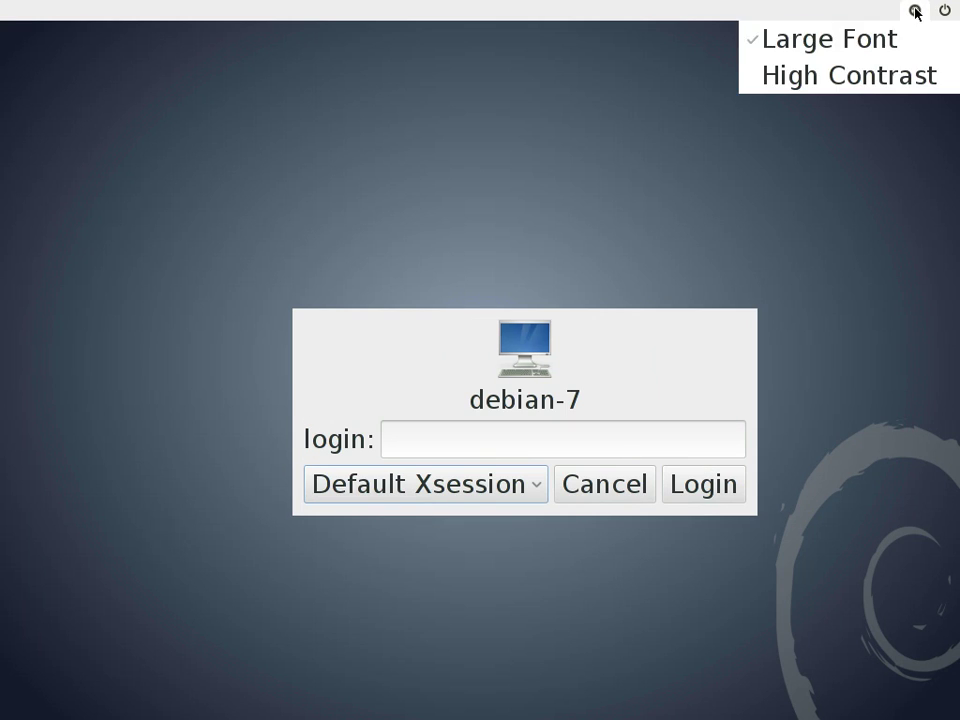
pyautogui.click(894, 76)
pyautogui.click(913, 18)
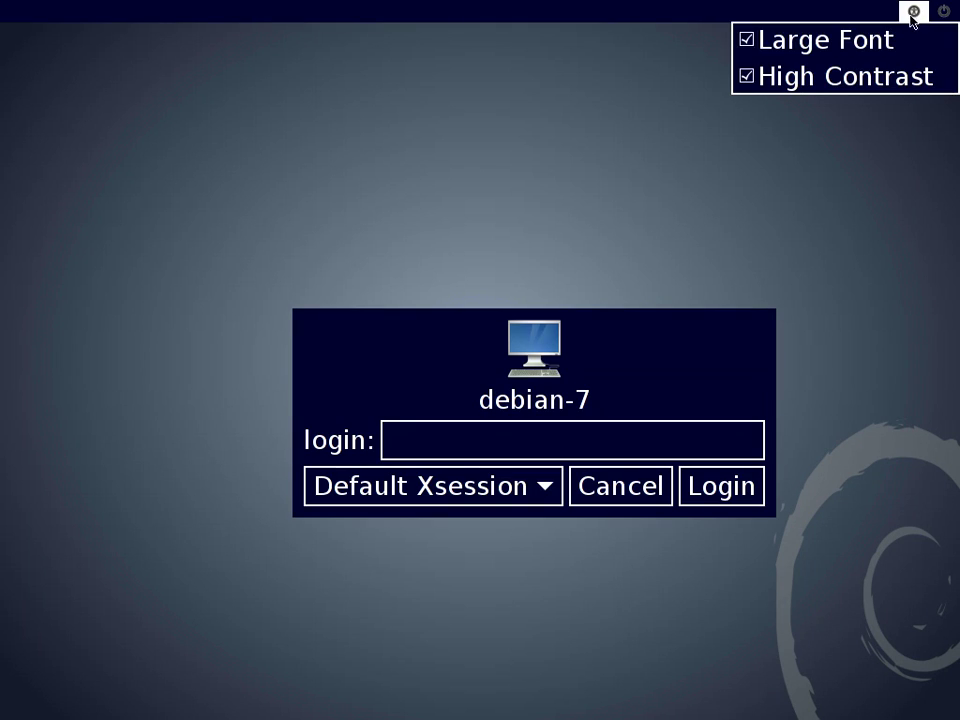
pyautogui.click(843, 39)
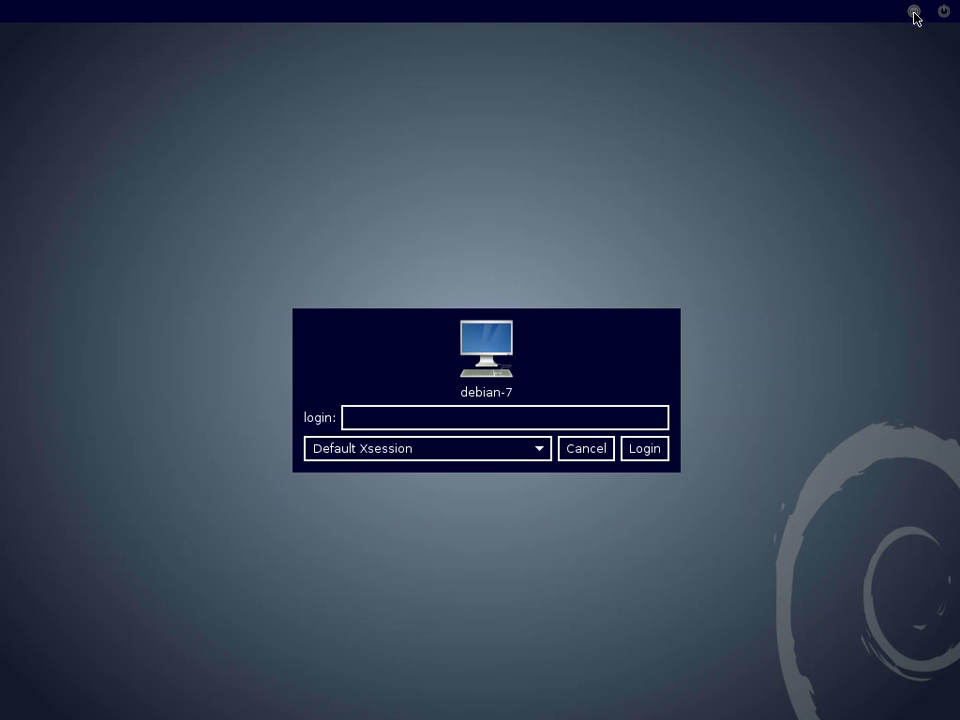
pyautogui.click(914, 16)
pyautogui.click(900, 55)
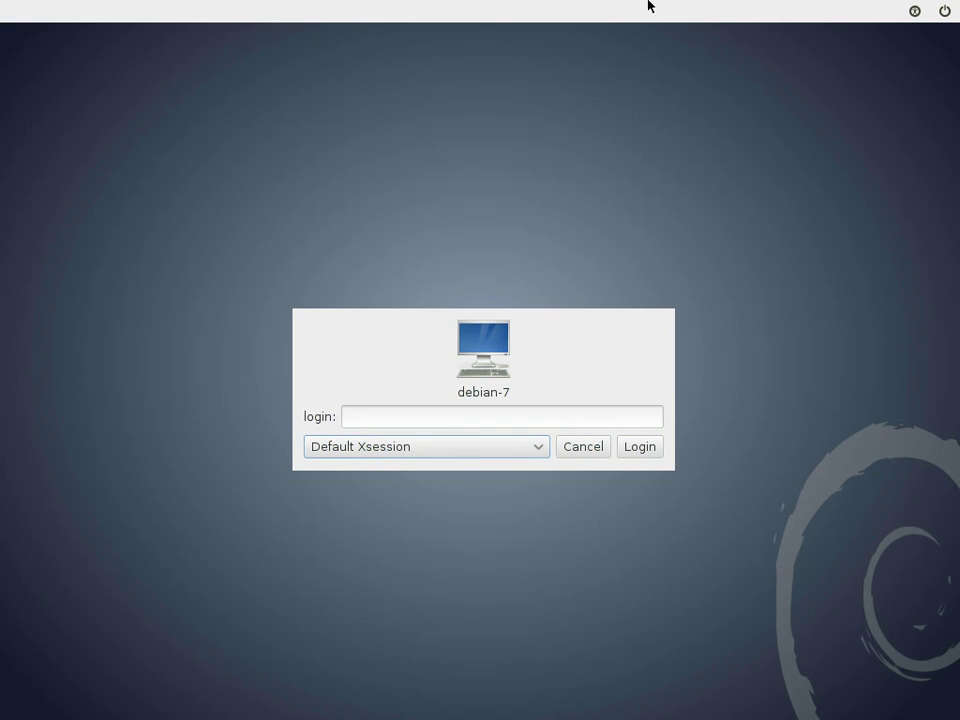
# Step: Shut down the computer from the login screen and confirm the shutdown
pyautogui.click(944, 11)
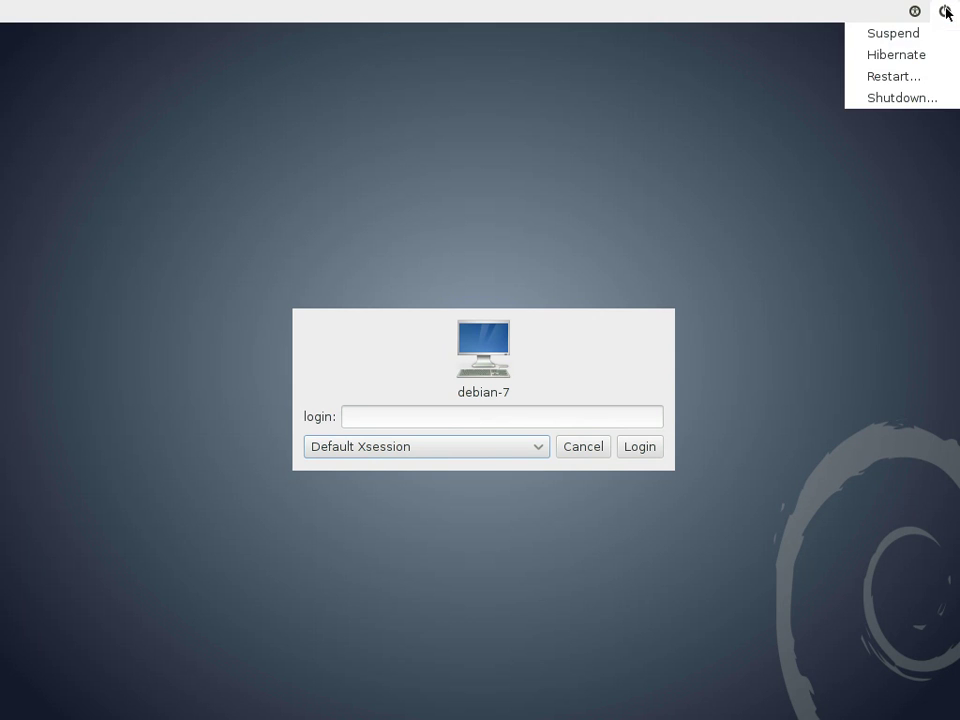
pyautogui.click(904, 98)
pyautogui.click(580, 385)
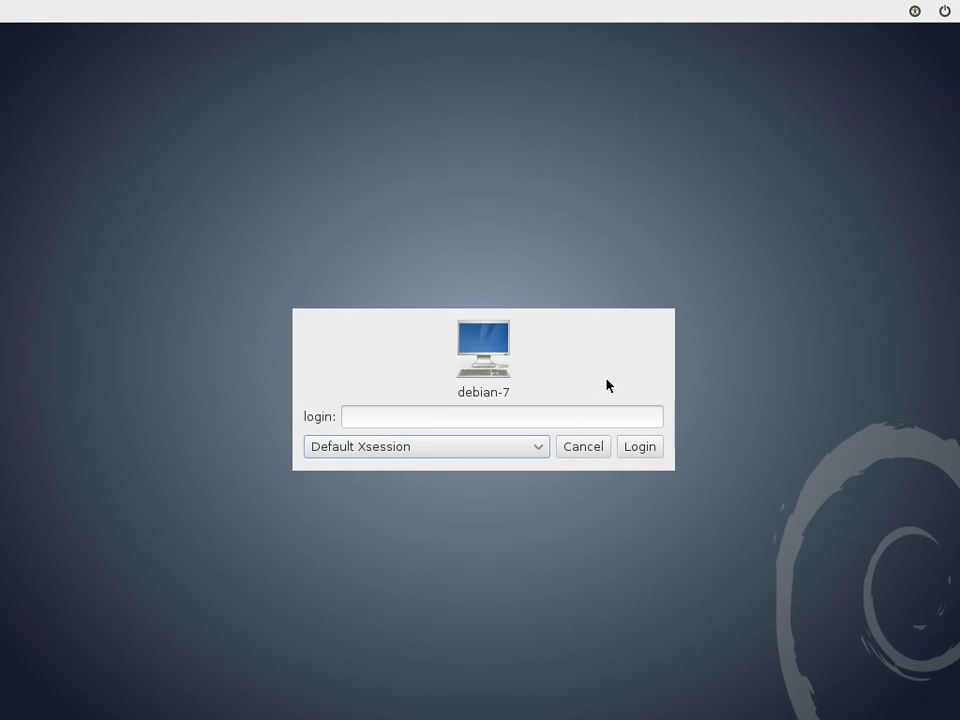